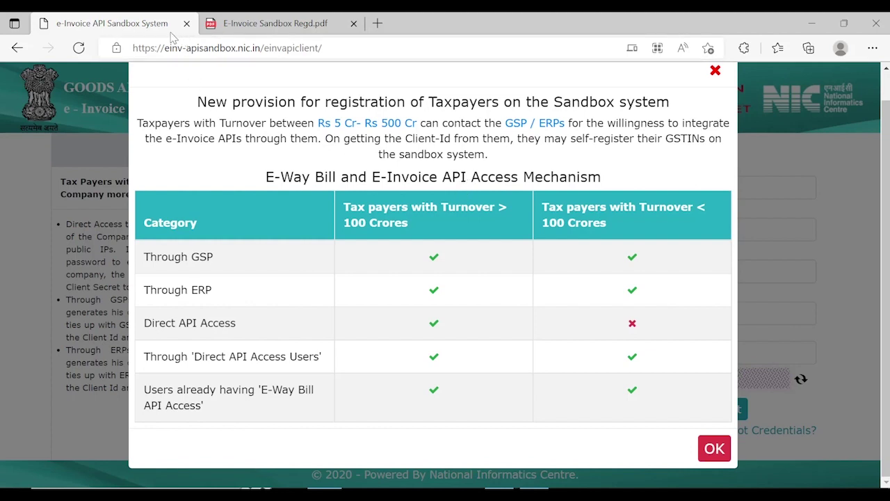
Dismiss the sandbox notice on taxpayer registration and open the registration form of the e-Invoice API Testing System.
{"action": "left_click_drag", "start_coordinate": [134, 49], "coordinate": [333, 69]}
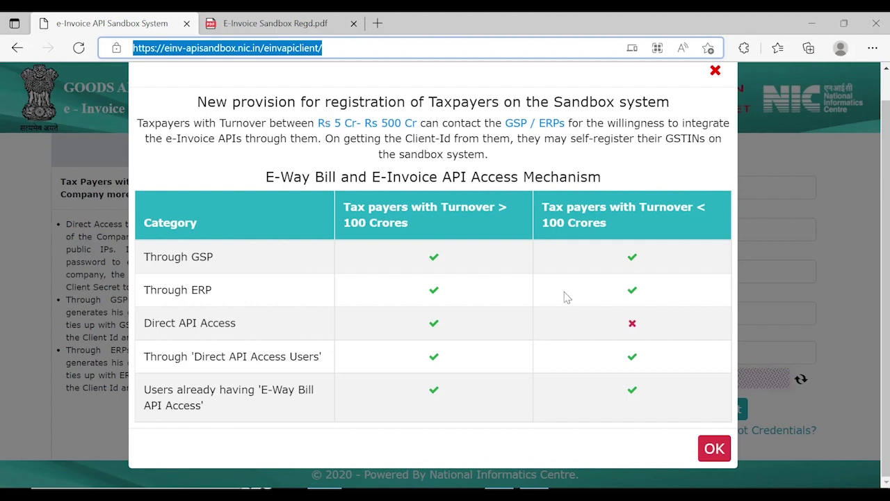
{"action": "left_click", "coordinate": [709, 450]}
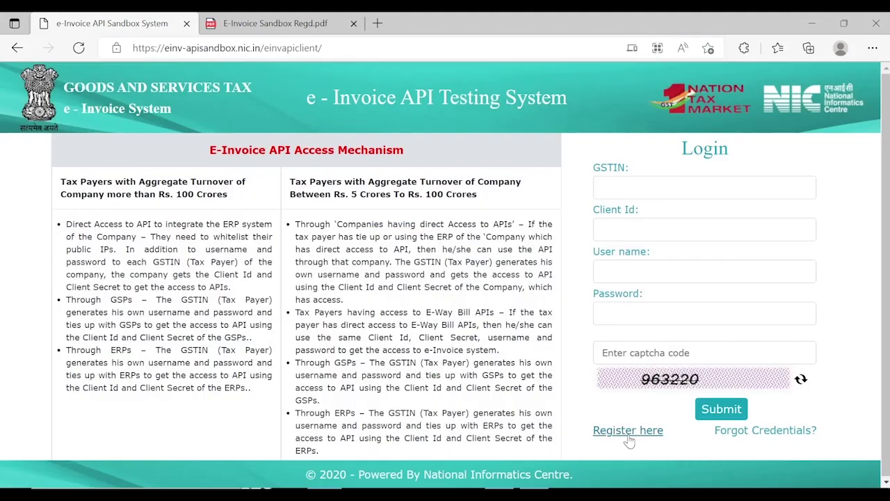
{"action": "left_click", "coordinate": [628, 432]}
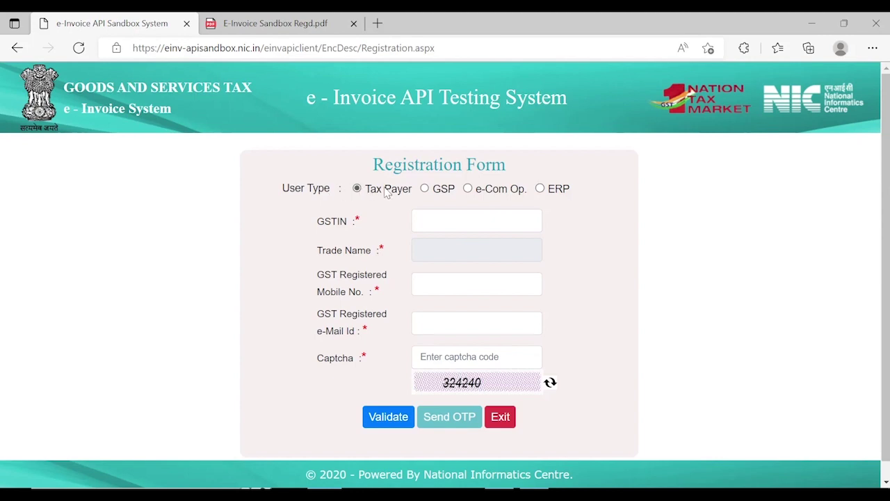
Examine the Tax Payer registration form's GSTIN, trade name, GST registered mobile number, e-mail and captcha fields.
{"action": "left_click", "coordinate": [443, 217]}
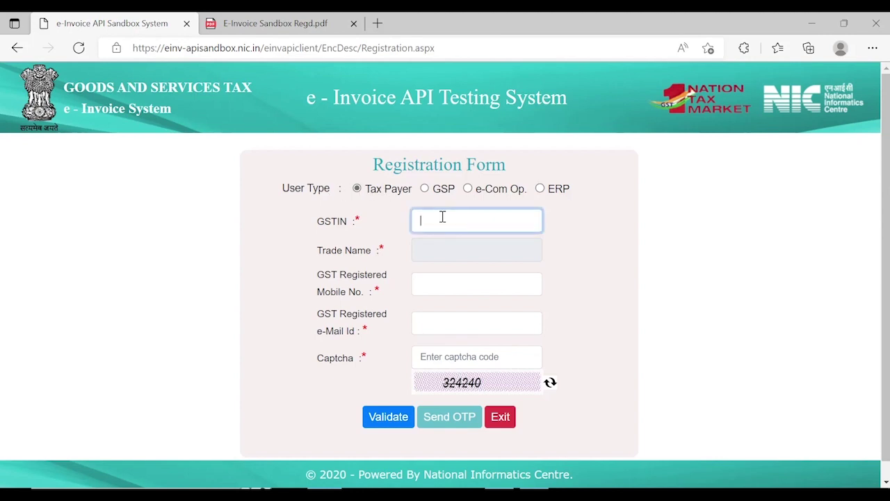
{"action": "left_click_drag", "start_coordinate": [312, 250], "coordinate": [377, 251]}
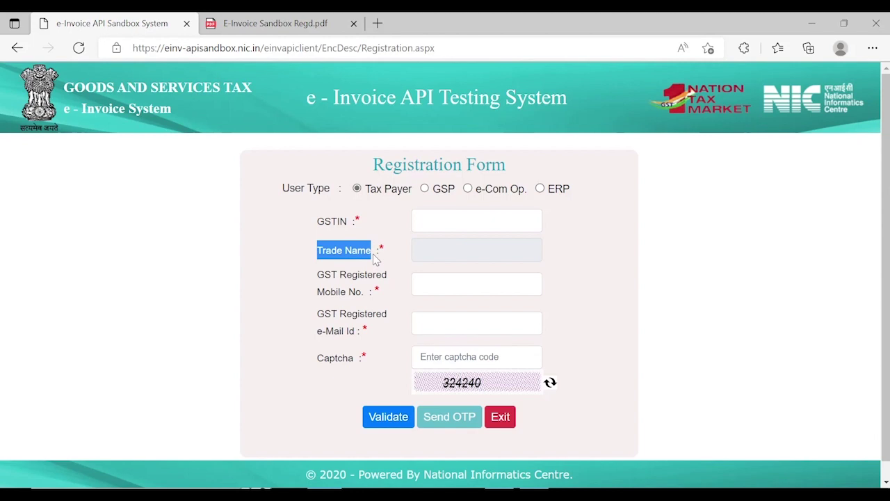
{"action": "left_click", "coordinate": [437, 284]}
{"action": "left_click_drag", "start_coordinate": [311, 275], "coordinate": [361, 293]}
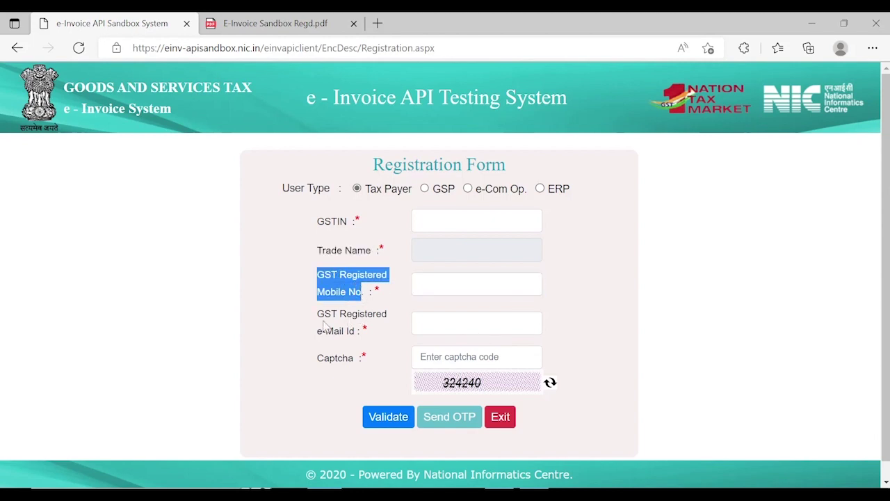
{"action": "left_click_drag", "start_coordinate": [314, 312], "coordinate": [360, 333]}
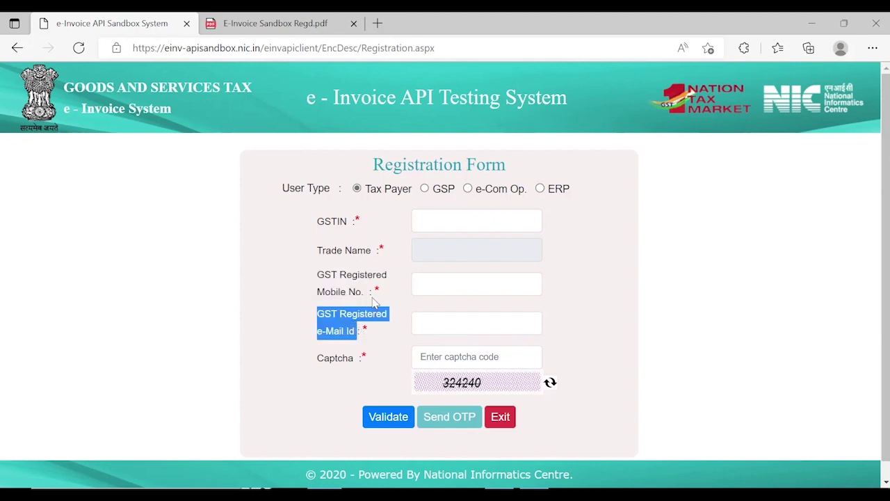
{"action": "left_click", "coordinate": [283, 370]}
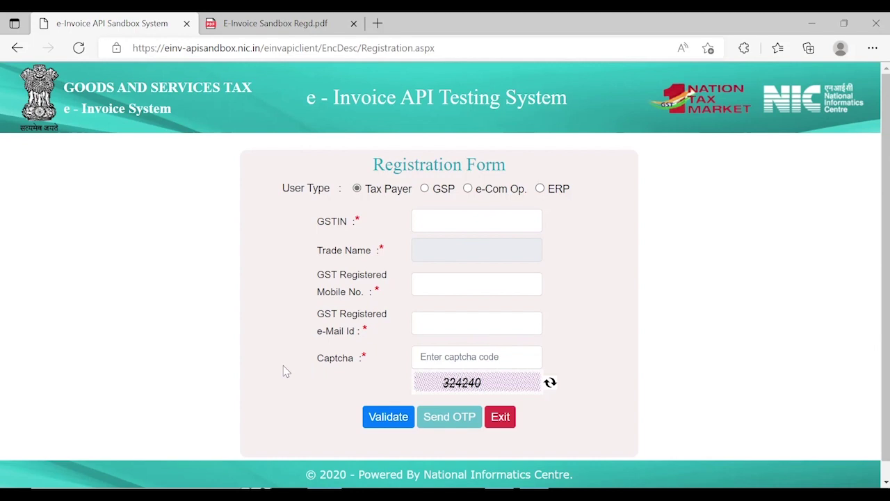
{"action": "left_click", "coordinate": [431, 362]}
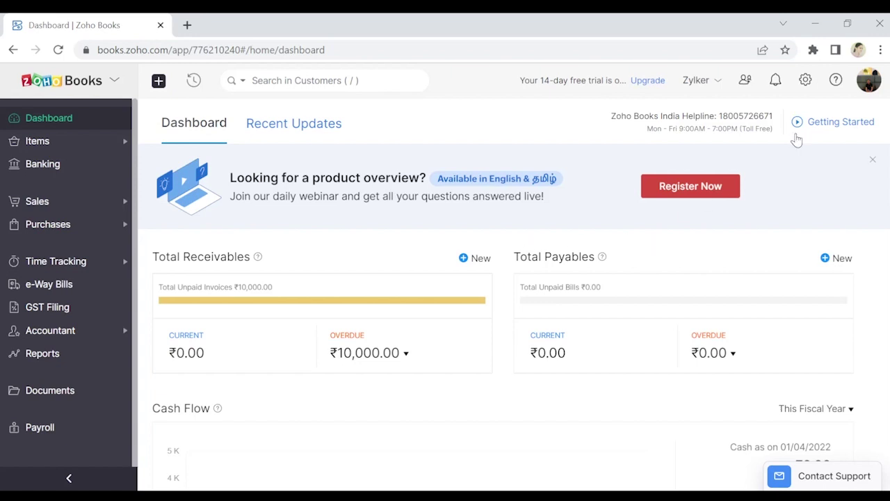
Switch to Zoho Books, open the e-Invoicing preferences and view the connected GSTIN's IRP credentials form without changing it.
{"action": "left_click", "coordinate": [868, 80]}
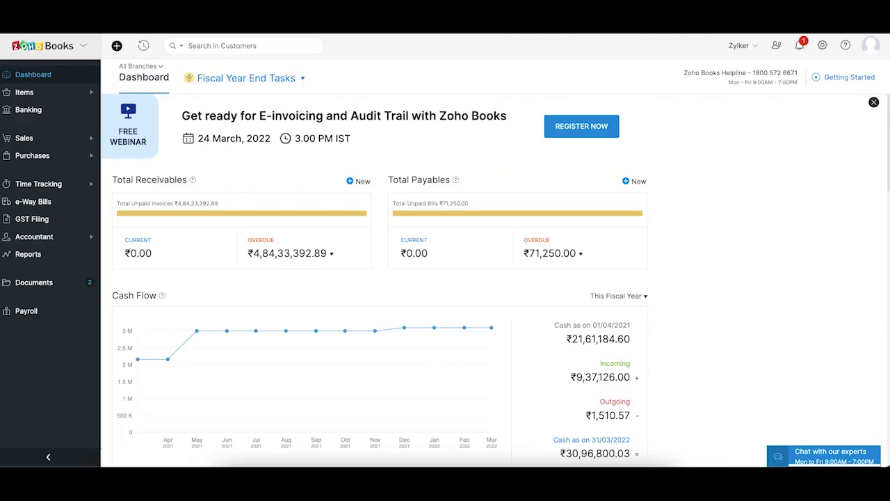
{"action": "left_click", "coordinate": [822, 45]}
{"action": "left_click", "coordinate": [767, 235]}
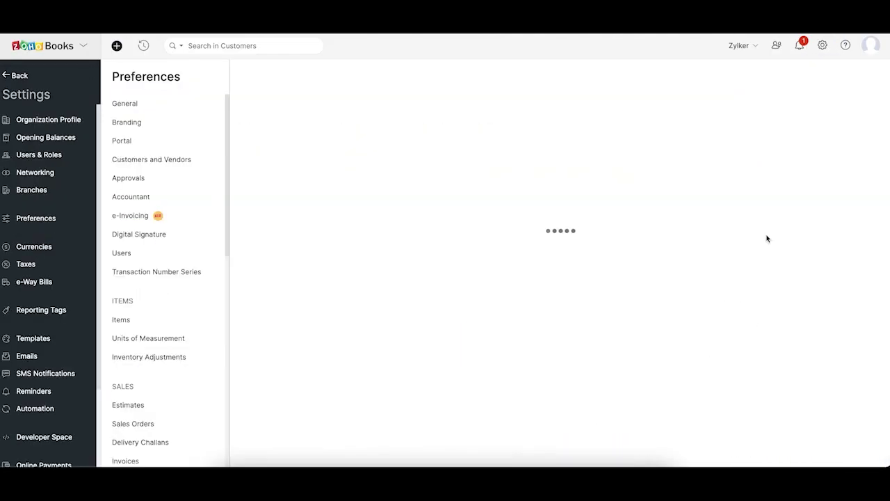
{"action": "left_click", "coordinate": [133, 220]}
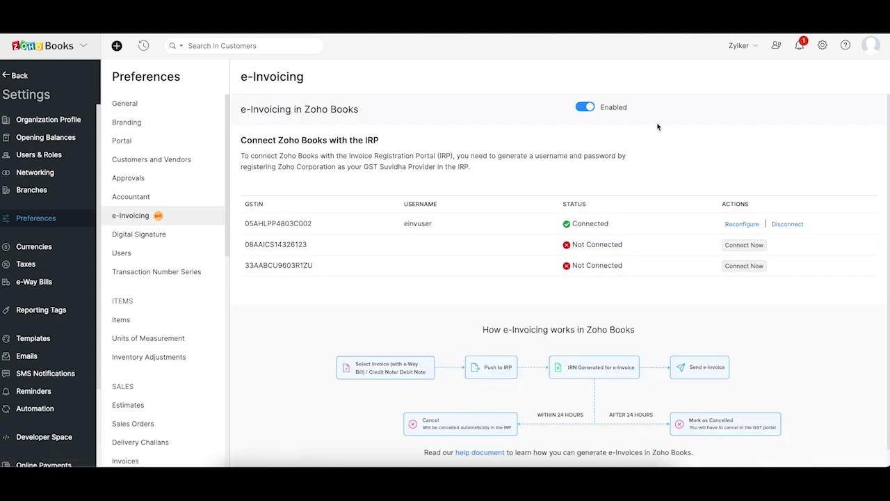
{"action": "left_click", "coordinate": [729, 226]}
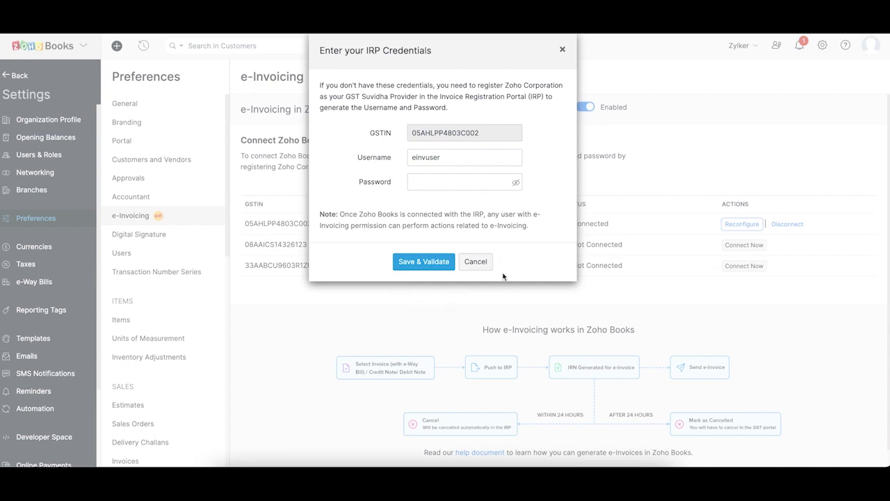
{"action": "left_click", "coordinate": [563, 50]}
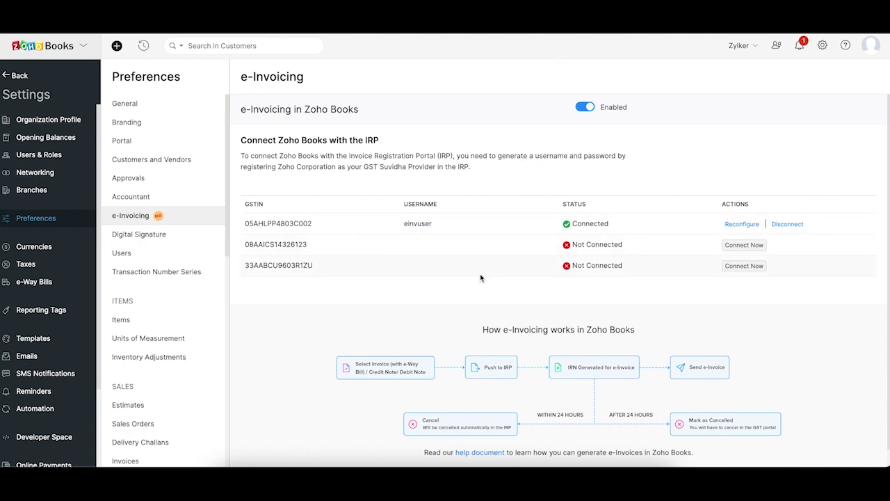
Browse the invoice templates and open the Spreadsheet - Compact template for editing.
{"action": "left_click", "coordinate": [55, 343]}
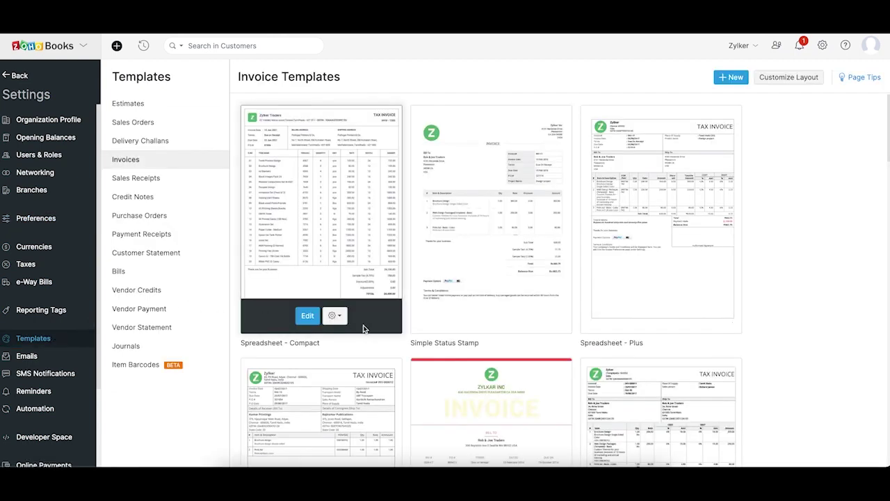
{"action": "mouse_move", "coordinate": [509, 320]}
{"action": "scroll", "coordinate": [591, 325], "scroll_direction": "down", "scroll_amount": 2}
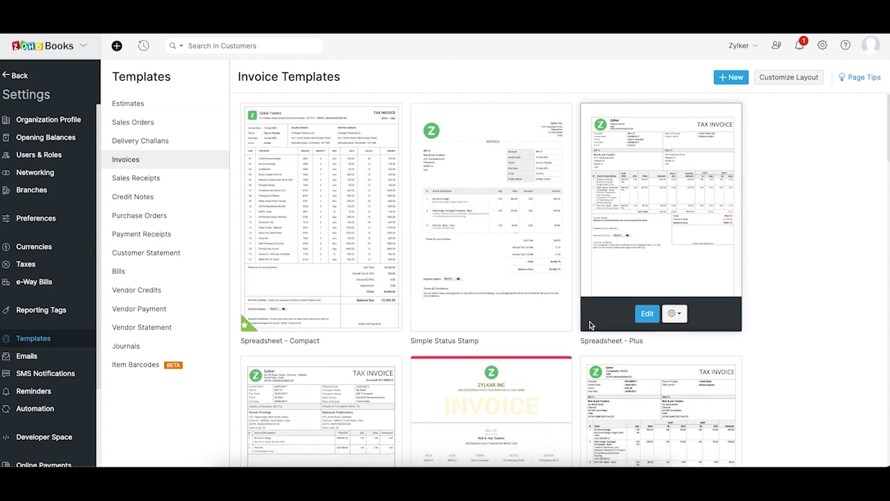
{"action": "scroll", "coordinate": [590, 325], "scroll_direction": "down", "scroll_amount": 2}
{"action": "scroll", "coordinate": [591, 325], "scroll_direction": "down", "scroll_amount": 5}
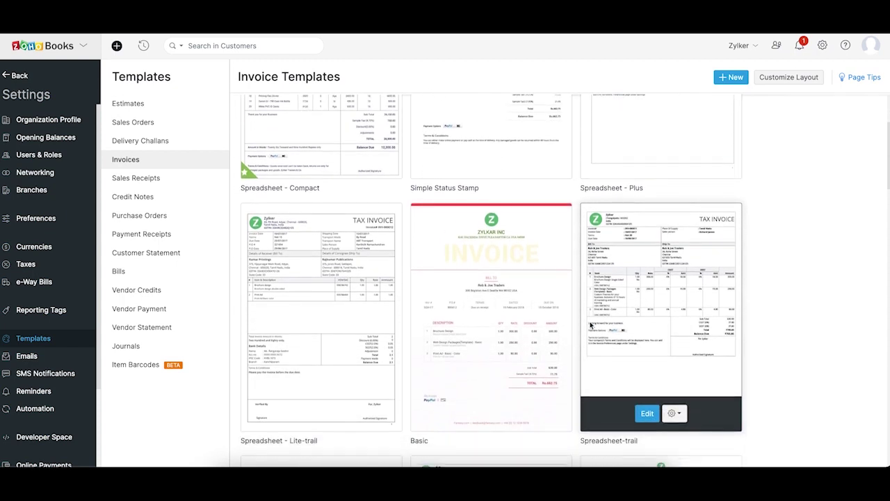
{"action": "scroll", "coordinate": [590, 325], "scroll_direction": "up", "scroll_amount": 5}
{"action": "scroll", "coordinate": [590, 325], "scroll_direction": "up", "scroll_amount": 2}
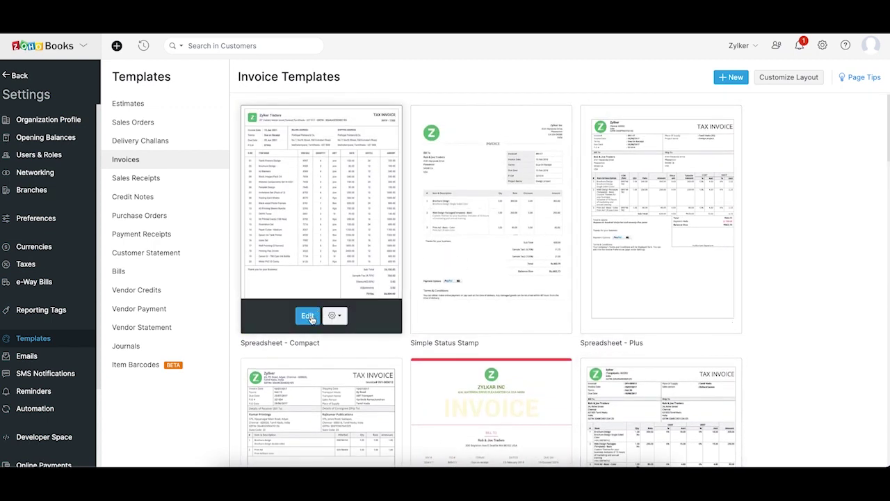
{"action": "left_click", "coordinate": [309, 316]}
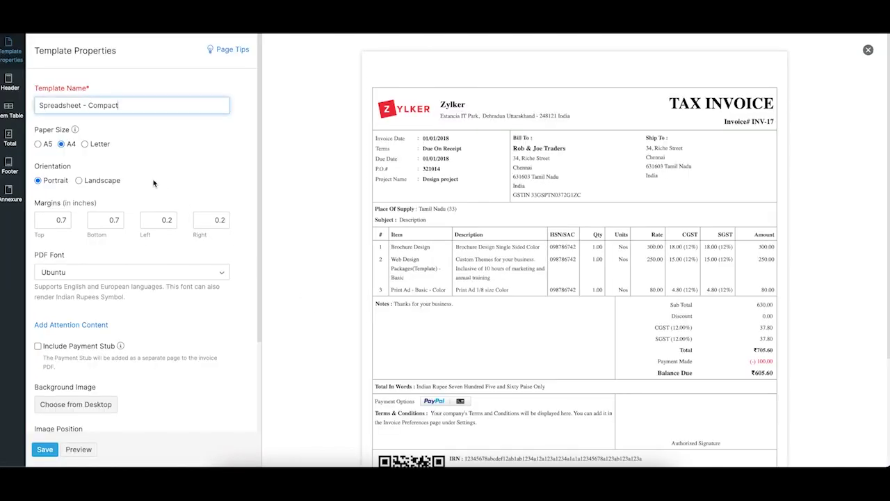
Check the QR Code, IRN, Ack No. and Ack Date options in the template's footer settings and save the template.
{"action": "left_click", "coordinate": [10, 174]}
{"action": "scroll", "coordinate": [93, 257], "scroll_direction": "down", "scroll_amount": 5}
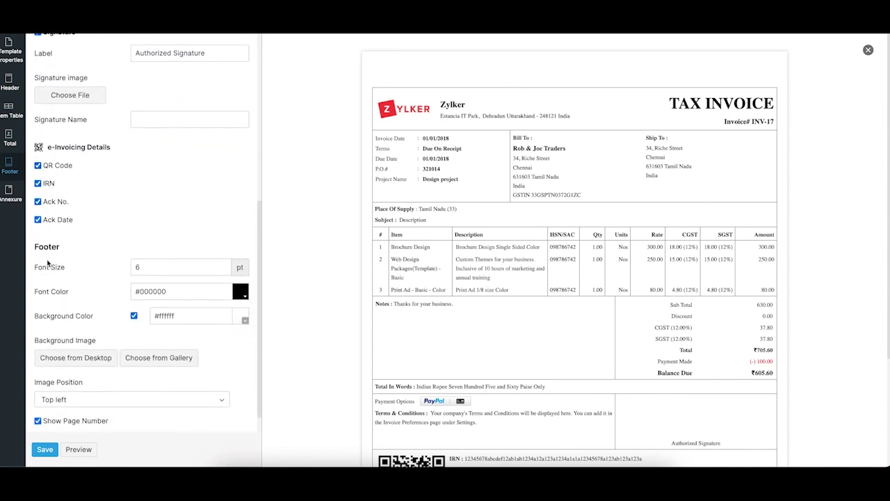
{"action": "left_click", "coordinate": [43, 450]}
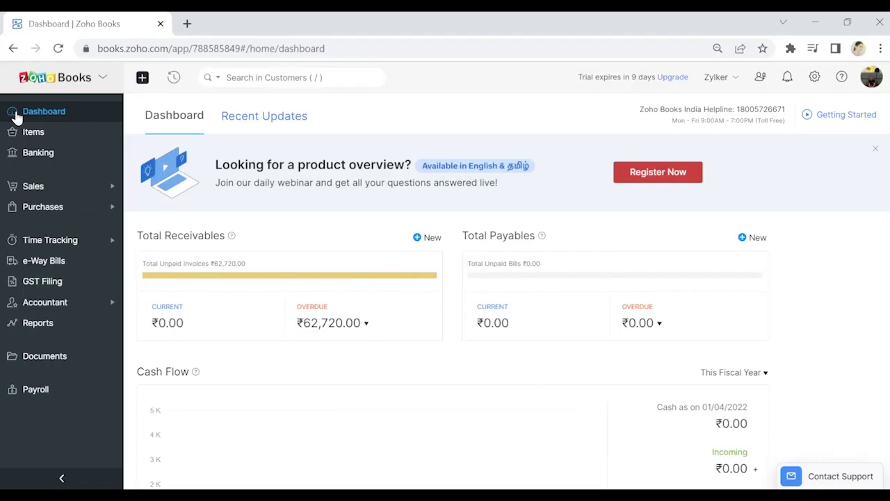
Start a new sales invoice and select the existing customer for it.
{"action": "left_click", "coordinate": [46, 186]}
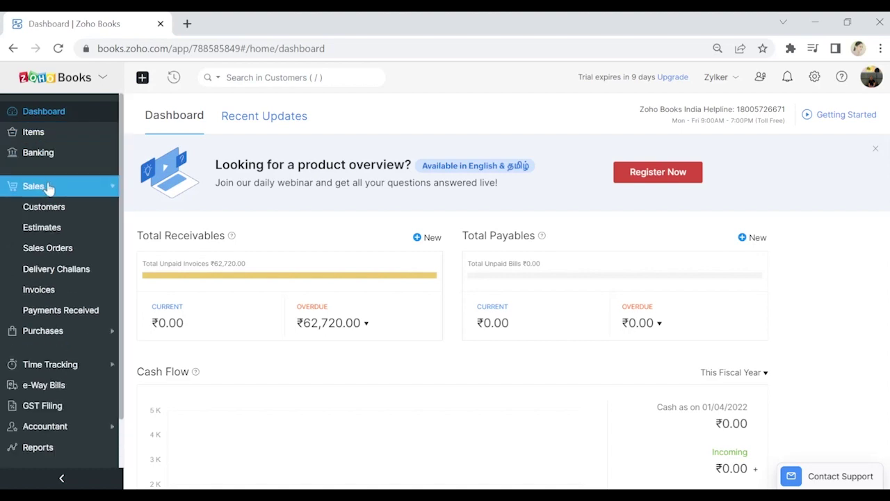
{"action": "left_click", "coordinate": [111, 290]}
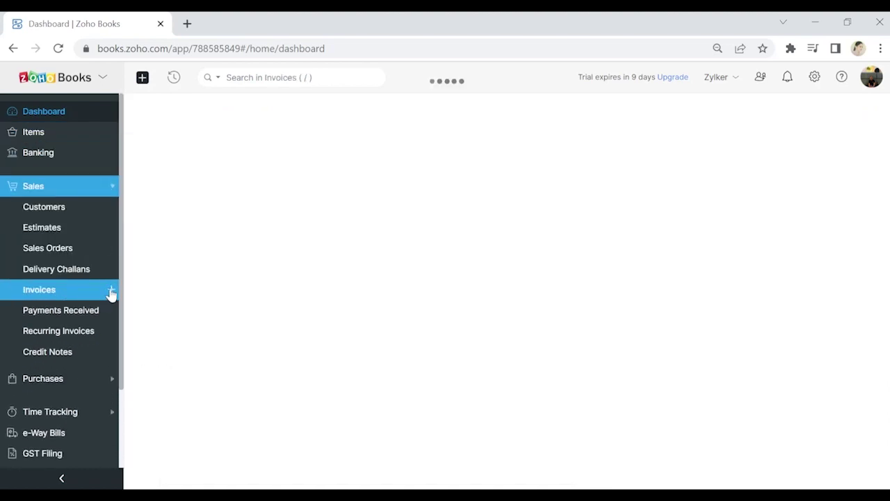
{"action": "left_click", "coordinate": [259, 167]}
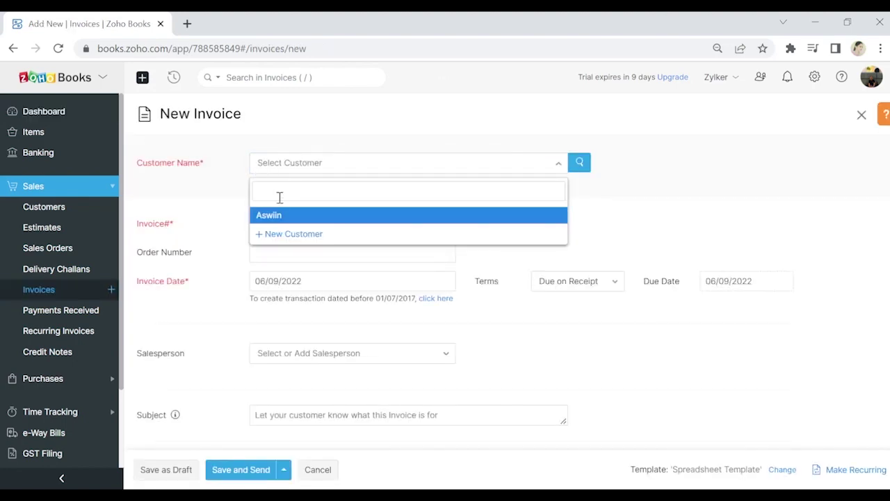
{"action": "left_click", "coordinate": [284, 215]}
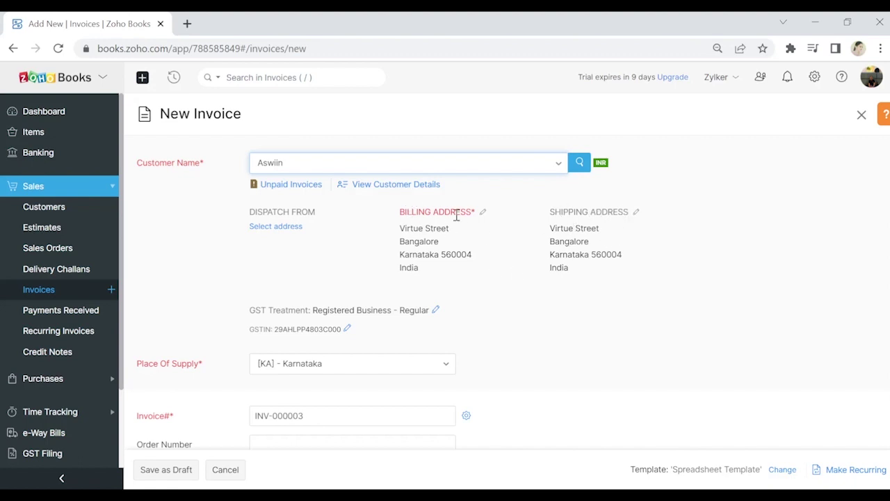
Check the customer and invoice date details, and add the Table item to the invoice's first line.
{"action": "scroll", "coordinate": [417, 245], "scroll_direction": "down", "scroll_amount": 1}
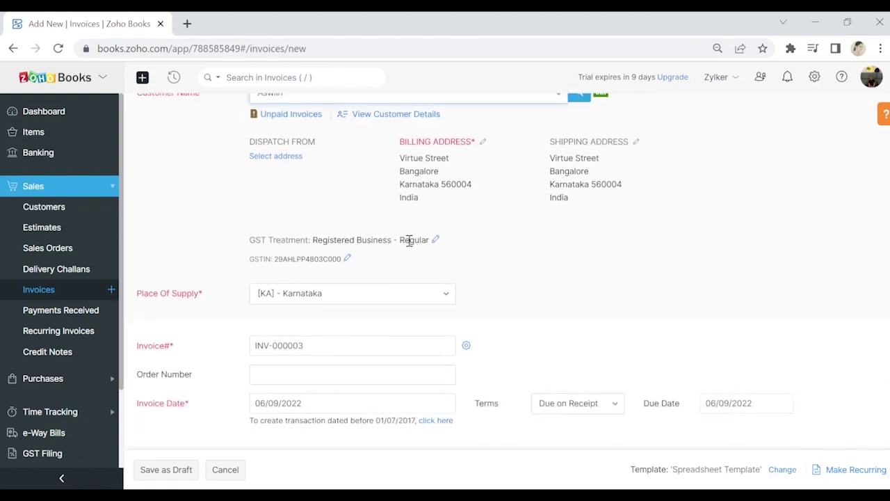
{"action": "scroll", "coordinate": [338, 258], "scroll_direction": "down", "scroll_amount": 2}
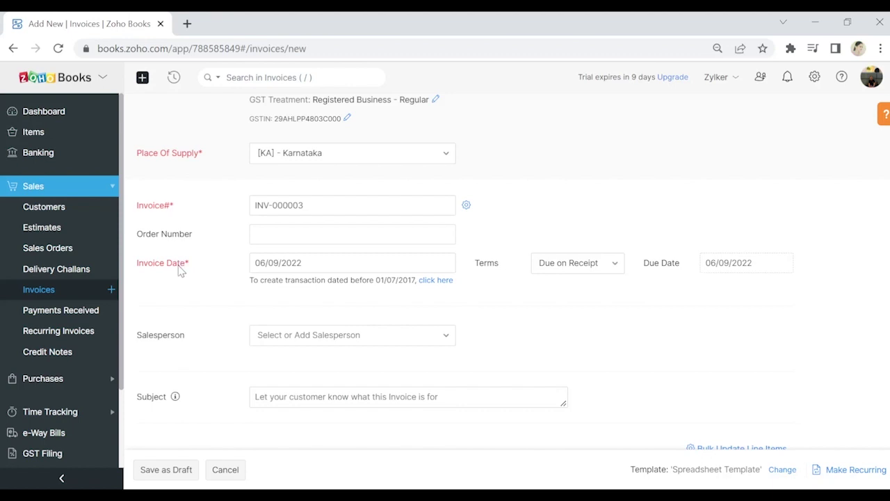
{"action": "scroll", "coordinate": [179, 268], "scroll_direction": "down", "scroll_amount": 4}
{"action": "left_click", "coordinate": [214, 220]}
{"action": "left_click", "coordinate": [203, 300]}
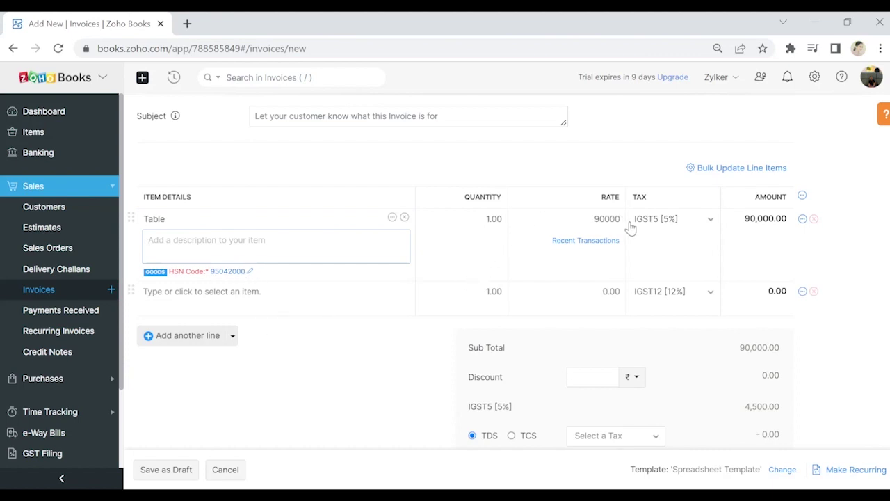
Switch the invoice's tax option from TDS to TCS and save the invoice as a draft.
{"action": "scroll", "coordinate": [594, 285], "scroll_direction": "down", "scroll_amount": 2}
{"action": "scroll", "coordinate": [594, 284], "scroll_direction": "down", "scroll_amount": 1}
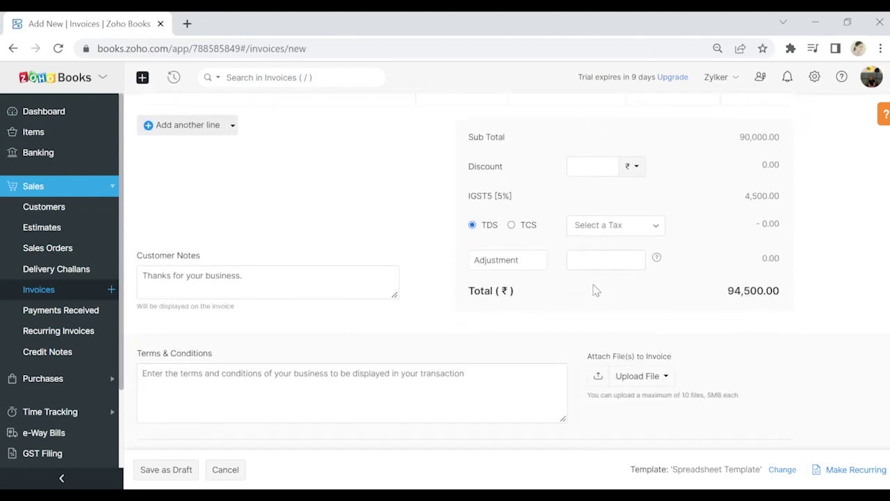
{"action": "left_click", "coordinate": [528, 227]}
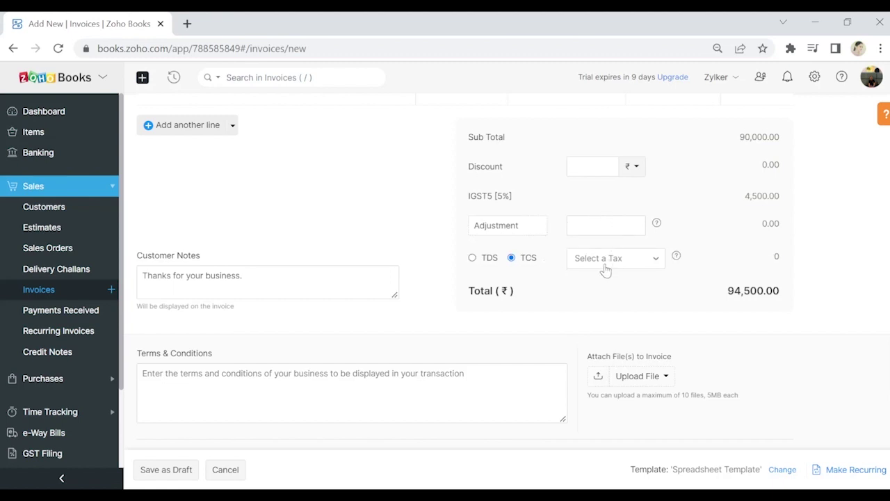
{"action": "scroll", "coordinate": [279, 299], "scroll_direction": "down", "scroll_amount": 2}
{"action": "scroll", "coordinate": [278, 298], "scroll_direction": "down", "scroll_amount": 1}
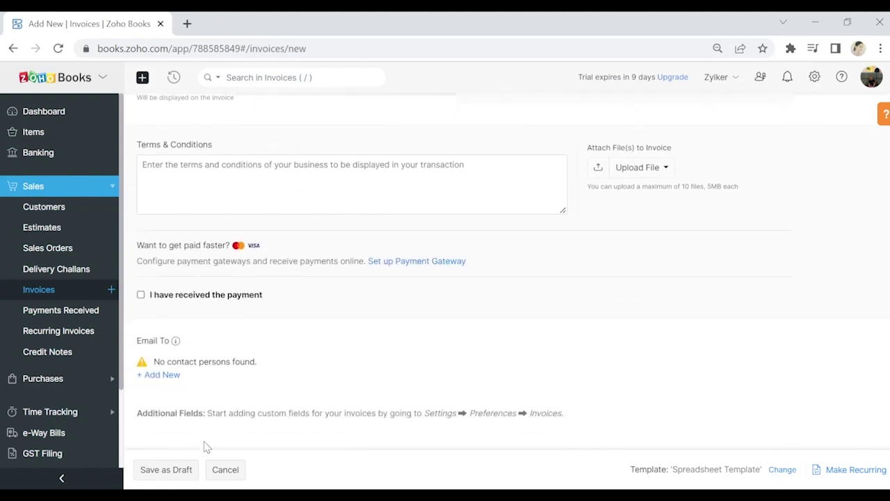
{"action": "left_click", "coordinate": [167, 469]}
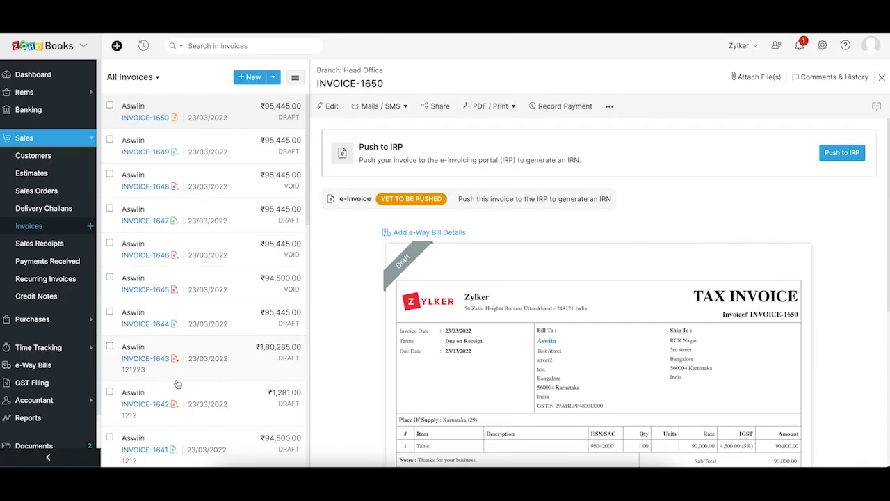
Examine the draft invoice's item, tax and total sections and its e-Invoice status.
{"action": "scroll", "coordinate": [448, 355], "scroll_direction": "down", "scroll_amount": 3}
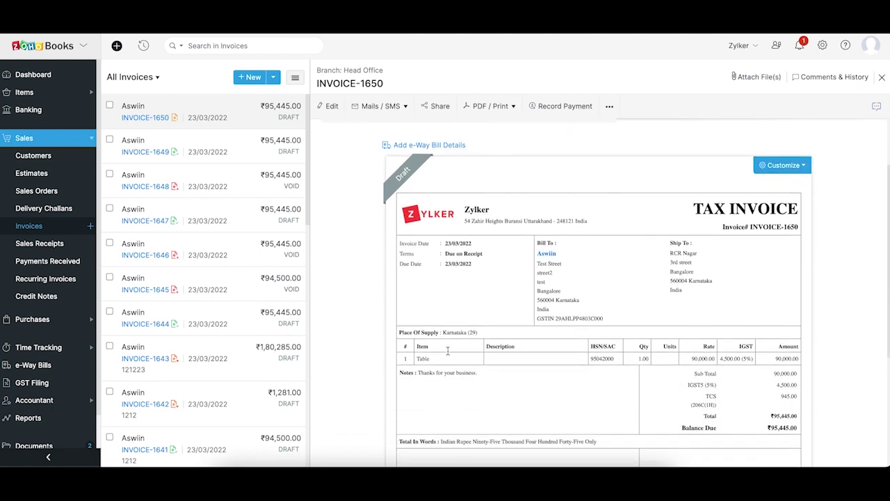
{"action": "scroll", "coordinate": [448, 354], "scroll_direction": "down", "scroll_amount": 3}
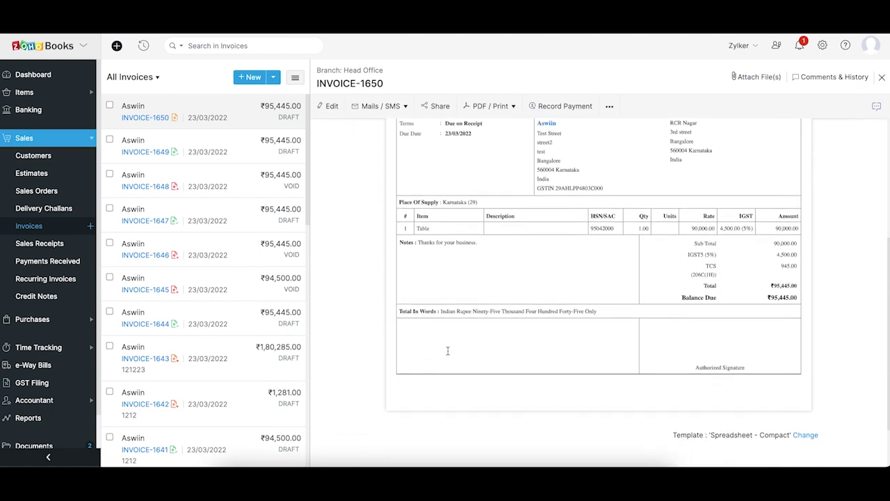
{"action": "scroll", "coordinate": [449, 354], "scroll_direction": "up", "scroll_amount": 4}
{"action": "mouse_move", "coordinate": [382, 245]}
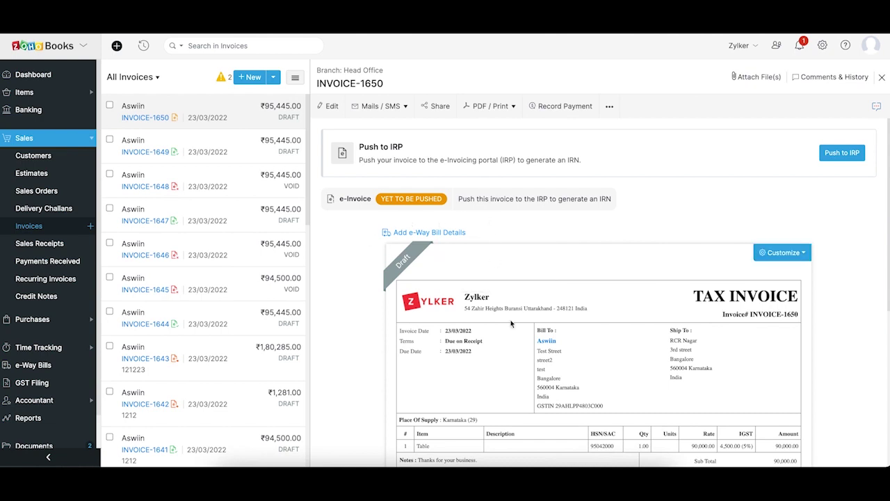
Push the draft INVOICE-1650 to the IRP with only the invoice details, leaving out the e-Way Bill details.
{"action": "scroll", "coordinate": [510, 324], "scroll_direction": "down", "scroll_amount": 2}
{"action": "scroll", "coordinate": [511, 323], "scroll_direction": "up", "scroll_amount": 2}
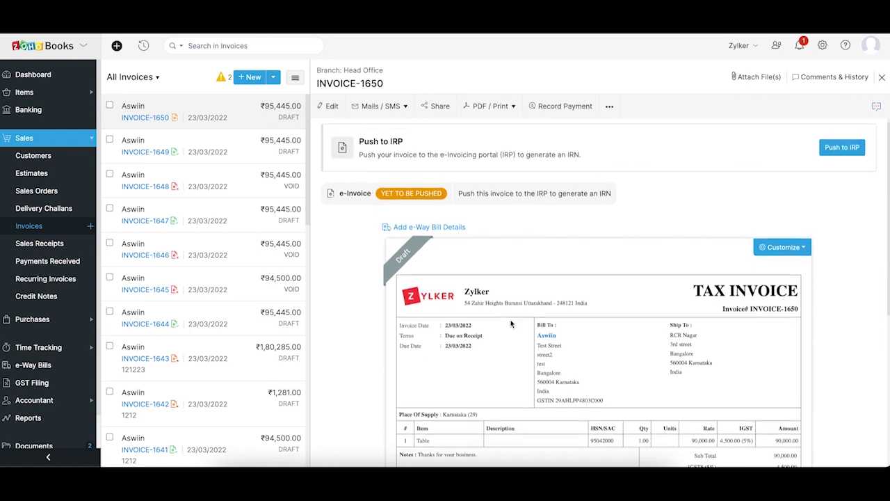
{"action": "left_click", "coordinate": [837, 158]}
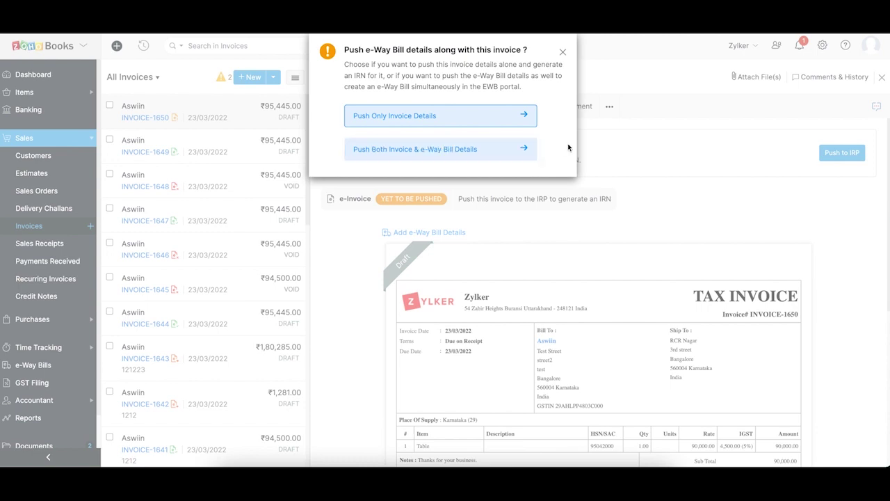
{"action": "left_click", "coordinate": [528, 117]}
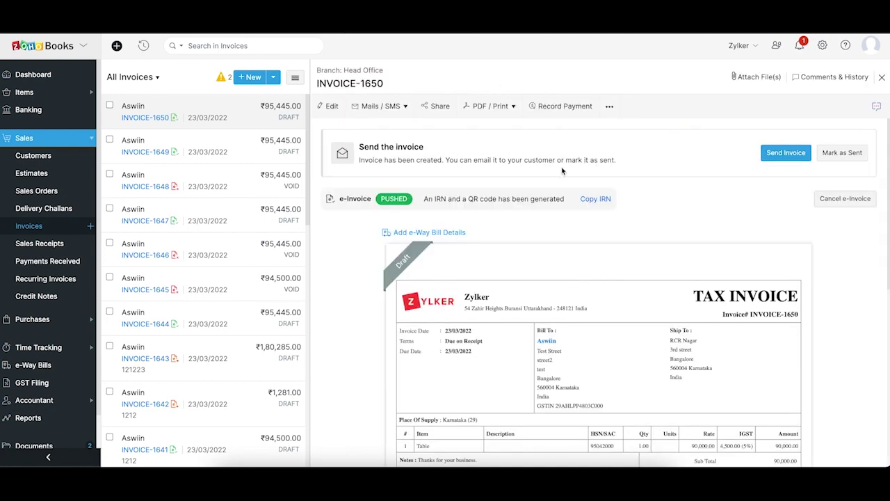
Examine the pushed invoice's e-Invoice status, IRN and QR code, and view the push failure reason on INVOICE-1643.
{"action": "scroll", "coordinate": [563, 171], "scroll_direction": "down", "scroll_amount": 1}
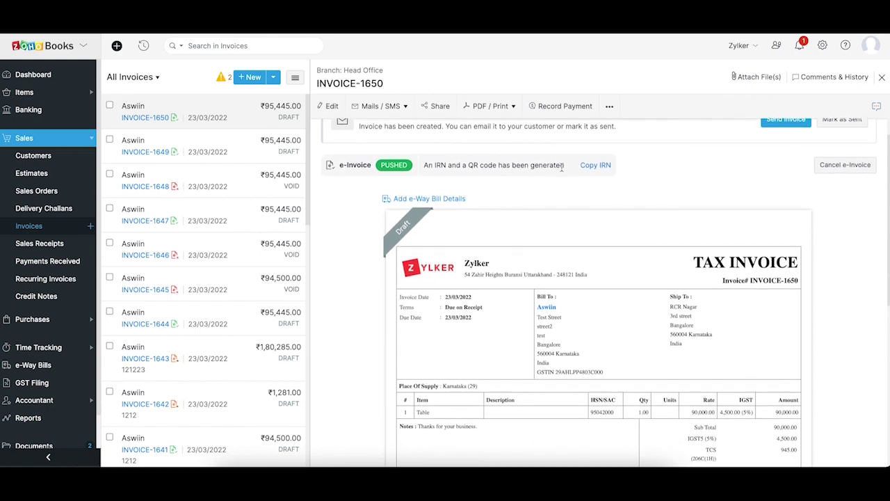
{"action": "scroll", "coordinate": [562, 167], "scroll_direction": "down", "scroll_amount": 1}
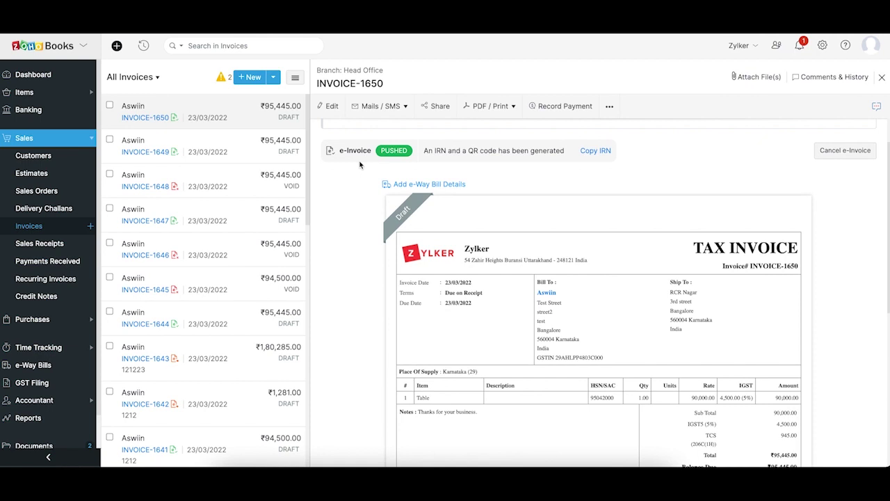
{"action": "scroll", "coordinate": [360, 164], "scroll_direction": "down", "scroll_amount": 5}
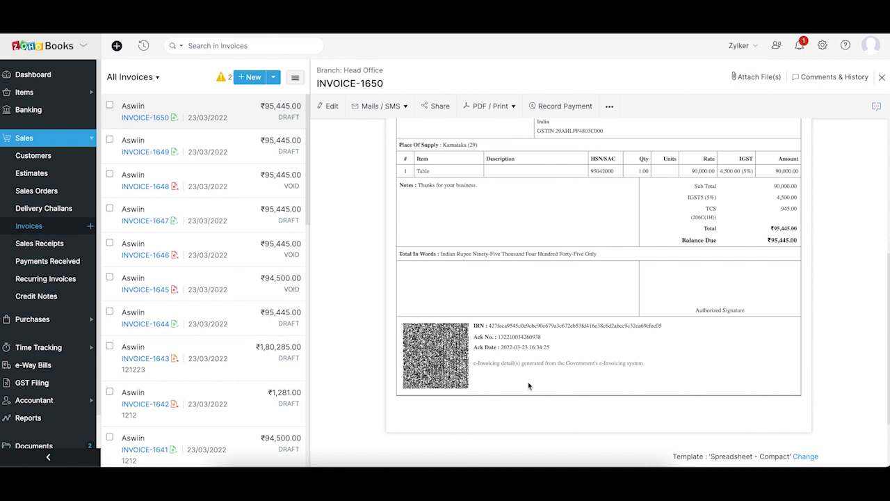
{"action": "scroll", "coordinate": [515, 369], "scroll_direction": "up", "scroll_amount": 5}
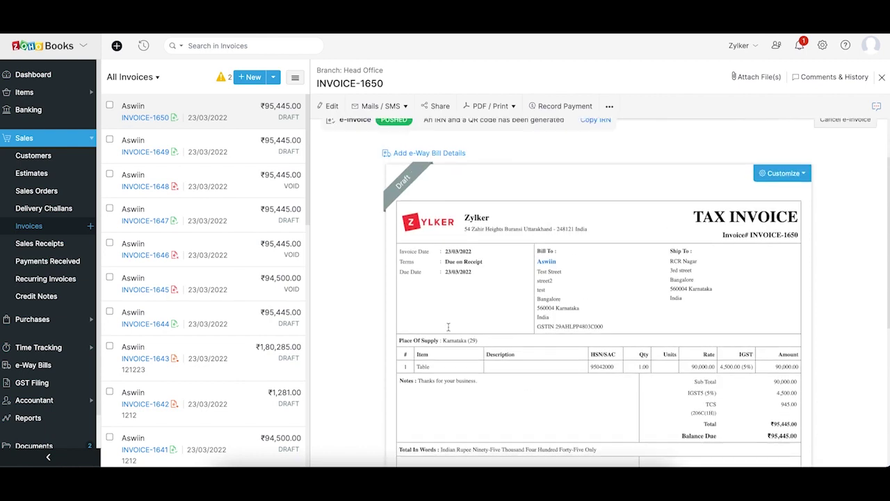
{"action": "left_click", "coordinate": [272, 256]}
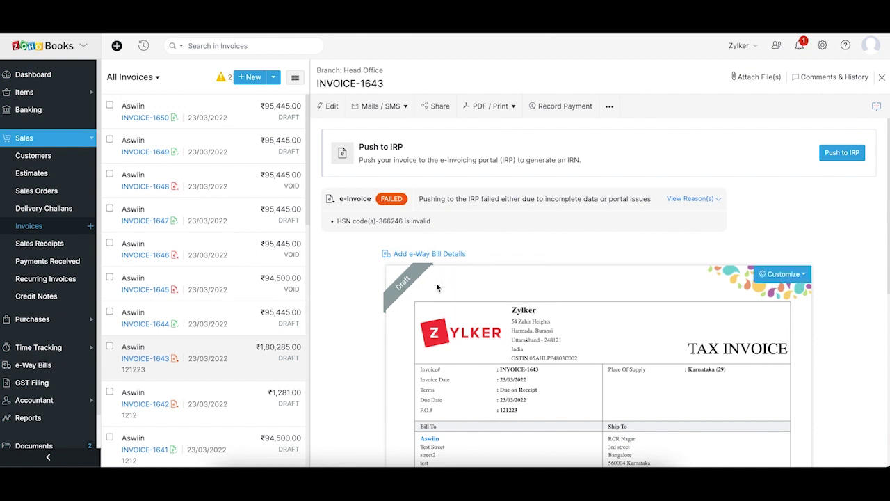
Cancel the e-invoice of INVOICE-1650 with the reason Data Entry Mistake and the remark "Date mistake".
{"action": "left_click", "coordinate": [275, 126]}
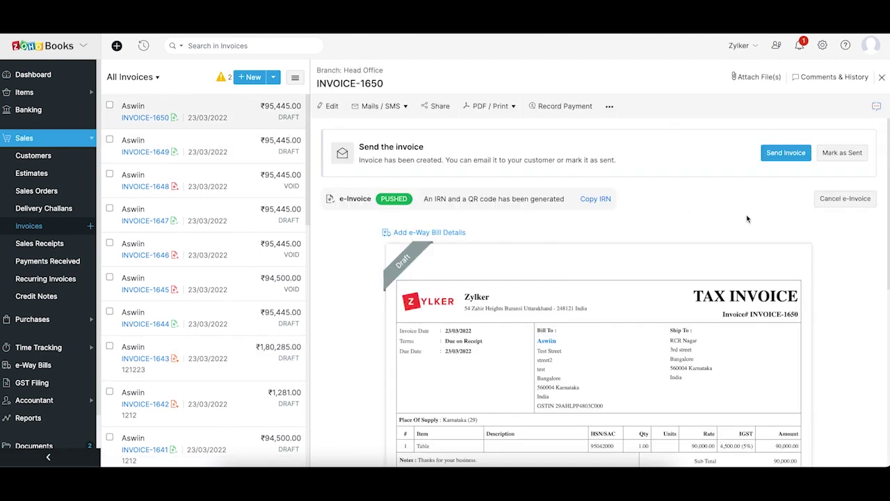
{"action": "left_click", "coordinate": [838, 202]}
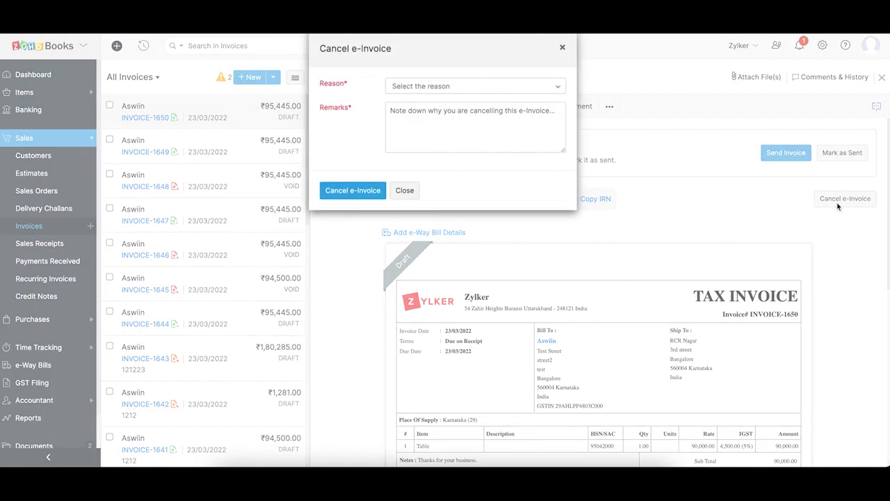
{"action": "left_click", "coordinate": [523, 92]}
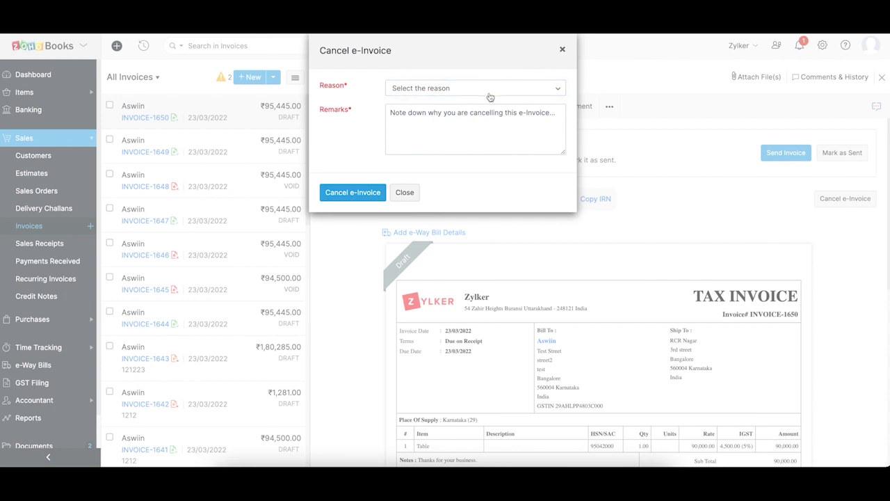
{"action": "left_click", "coordinate": [485, 145]}
{"action": "left_click", "coordinate": [479, 125]}
{"action": "type", "text": "Date mistake"}
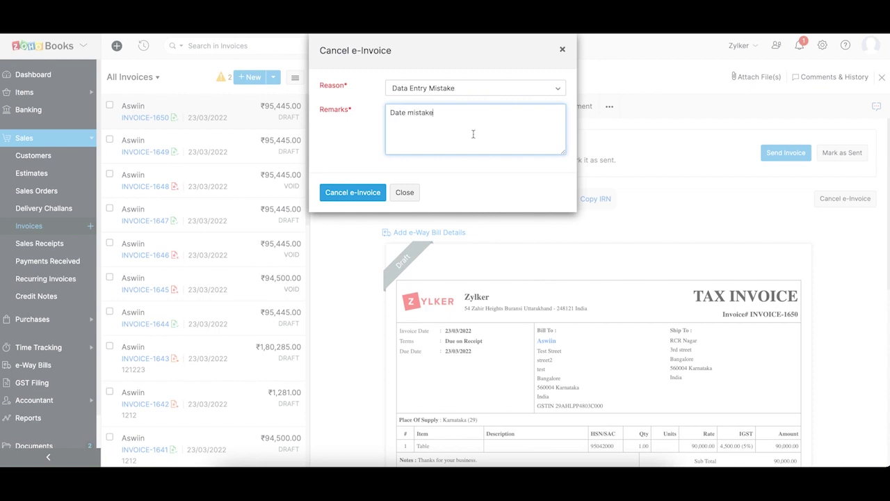
{"action": "left_click", "coordinate": [363, 195]}
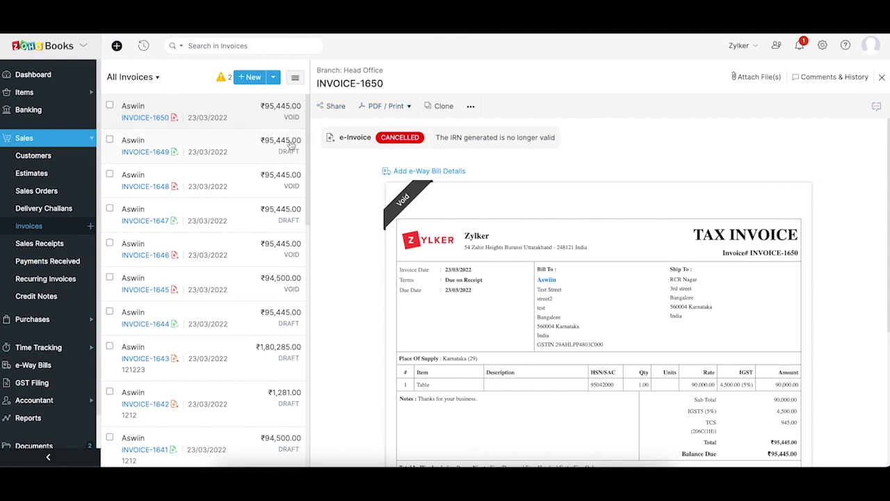
Filter the full invoice list to show invoices Pushed for e-Invoicing and look through them.
{"action": "left_click", "coordinate": [269, 158]}
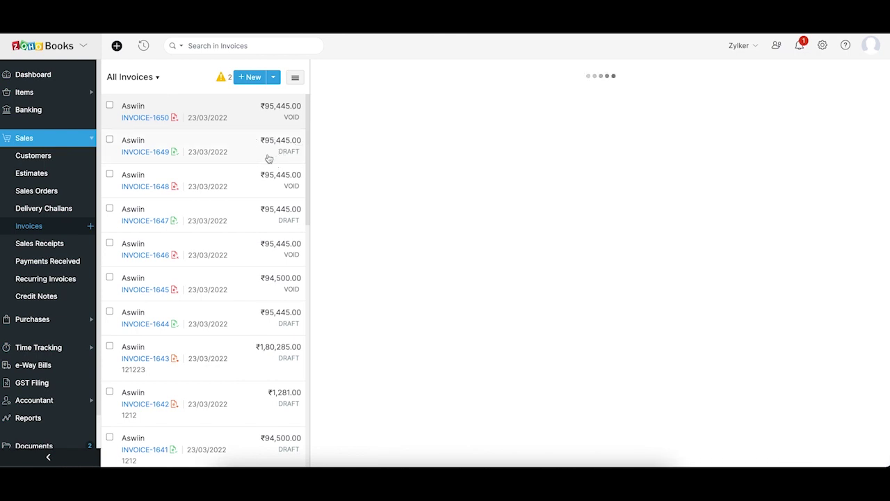
{"action": "left_click", "coordinate": [156, 78]}
{"action": "scroll", "coordinate": [179, 206], "scroll_direction": "down", "scroll_amount": 3}
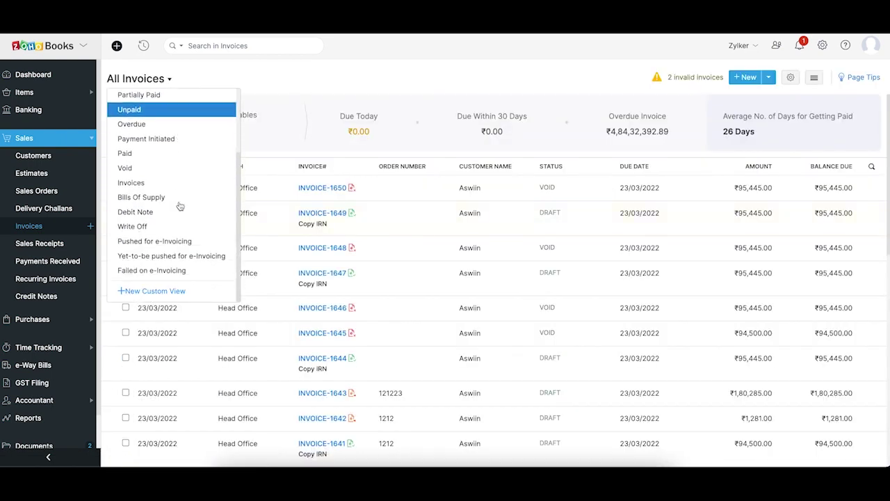
{"action": "left_click", "coordinate": [167, 242]}
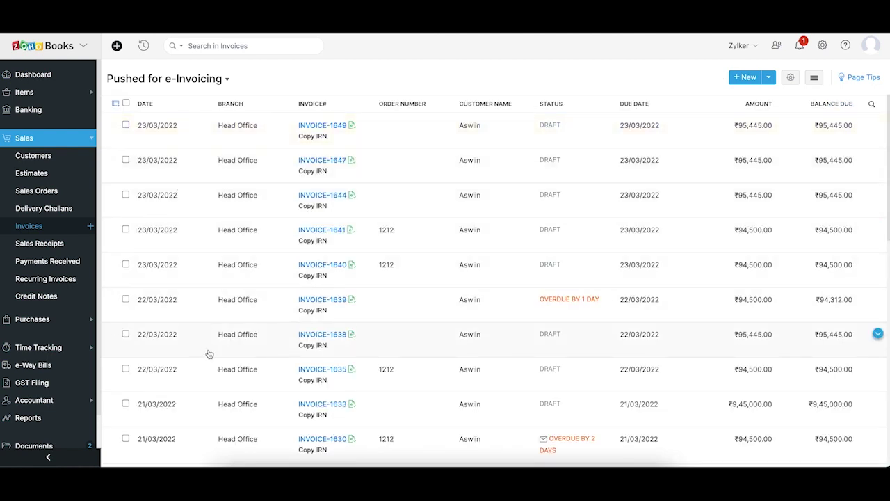
{"action": "scroll", "coordinate": [208, 355], "scroll_direction": "down", "scroll_amount": 5}
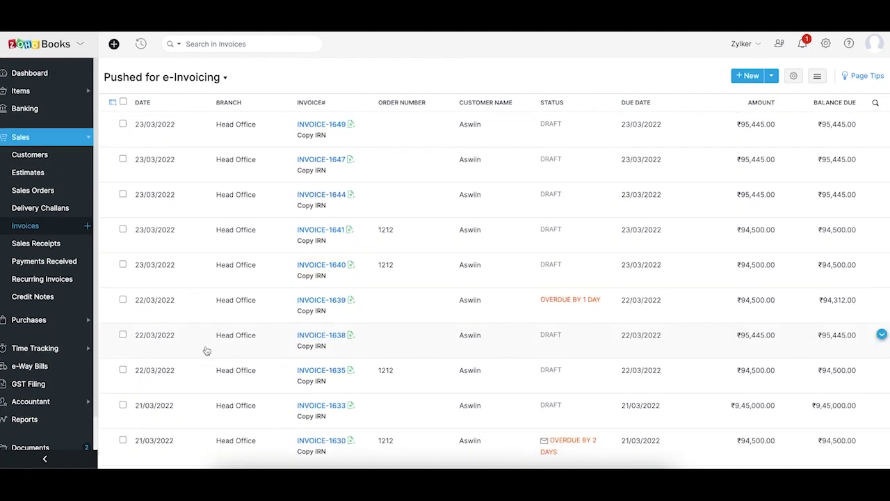
Filter to Yet-to-be pushed for e-Invoicing and bulk push INVOICE-1643, INVOICE-1642 and INVOICE-1637 to the IRP.
{"action": "left_click", "coordinate": [171, 78]}
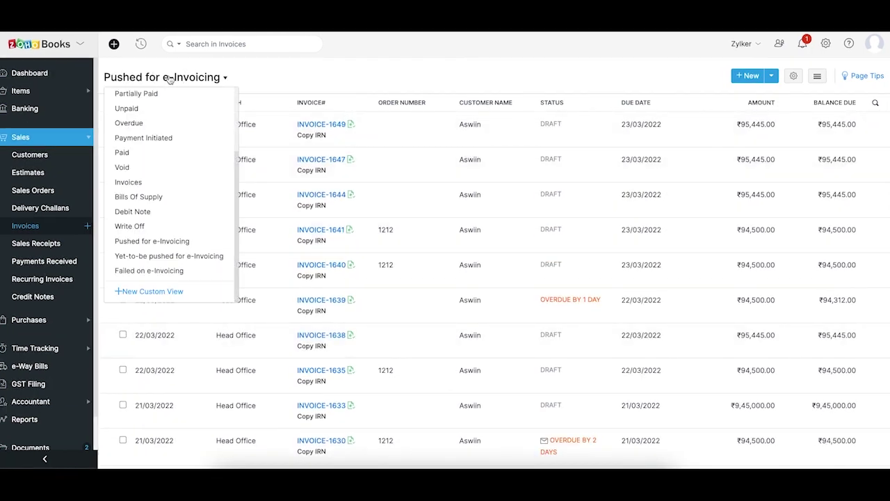
{"action": "left_click", "coordinate": [168, 256]}
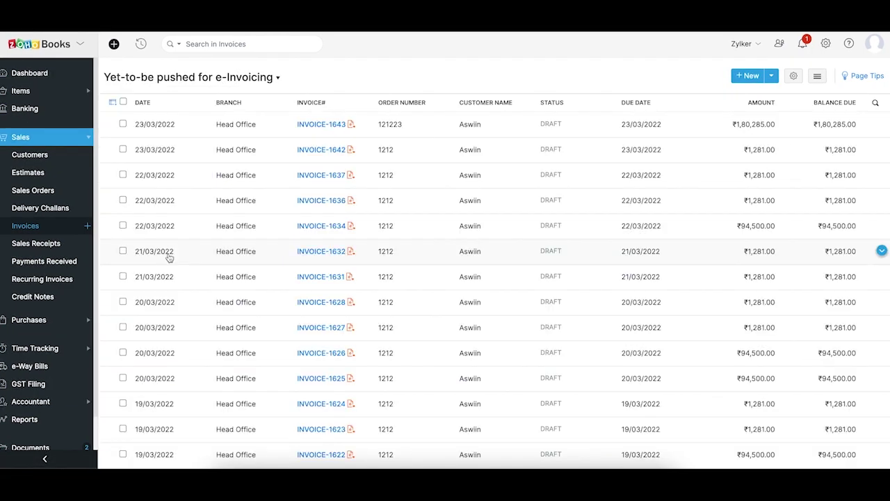
{"action": "left_click", "coordinate": [123, 124]}
{"action": "left_click", "coordinate": [113, 149]}
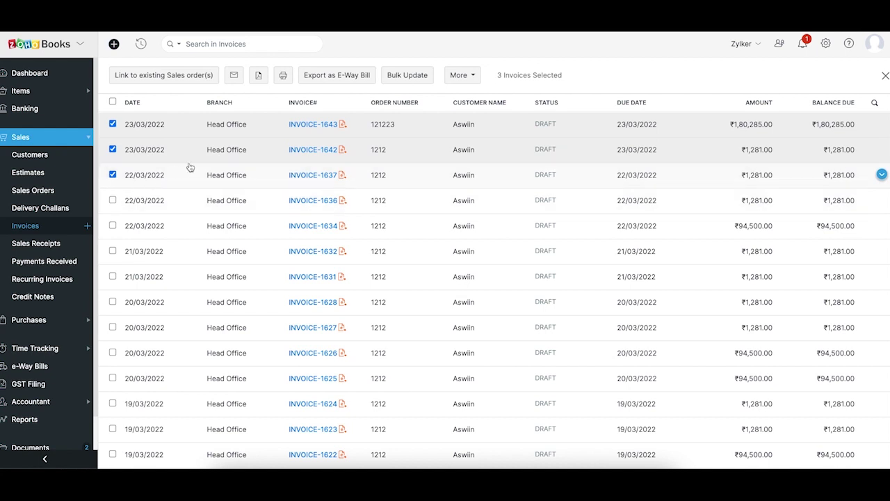
{"action": "left_click", "coordinate": [453, 82]}
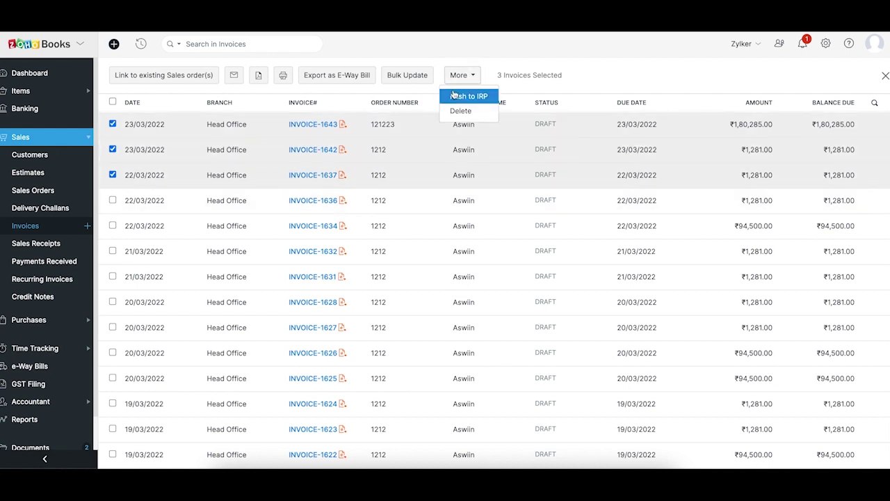
{"action": "left_click", "coordinate": [453, 96]}
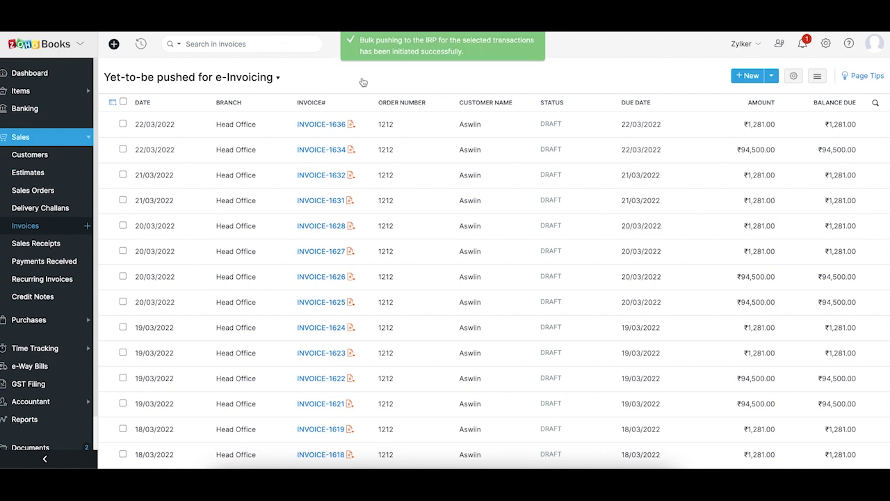
Filter the invoice list to show the invoices that Failed on e-Invoicing.
{"action": "left_click", "coordinate": [278, 78]}
{"action": "scroll", "coordinate": [183, 239], "scroll_direction": "down", "scroll_amount": 3}
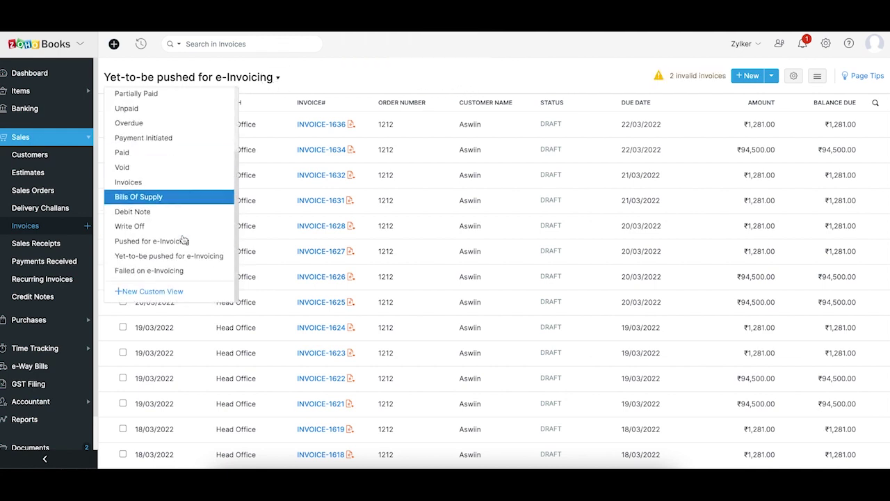
{"action": "left_click", "coordinate": [175, 271]}
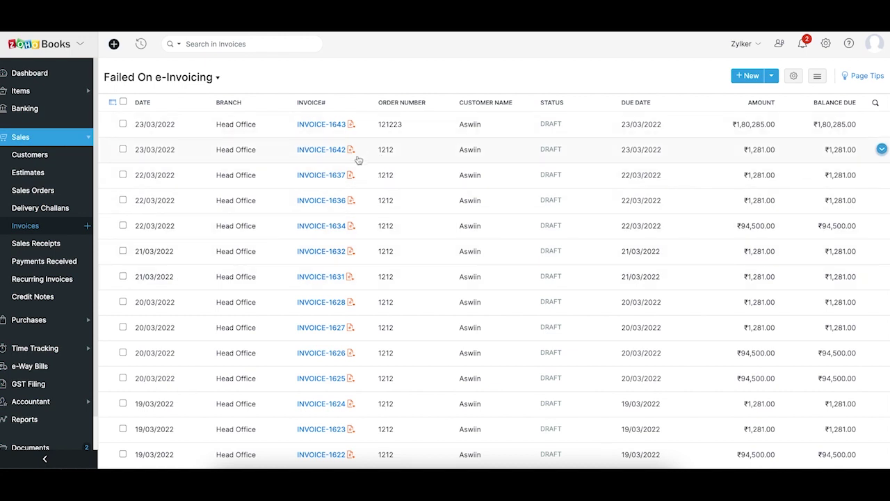
{"action": "mouse_move", "coordinate": [353, 200]}
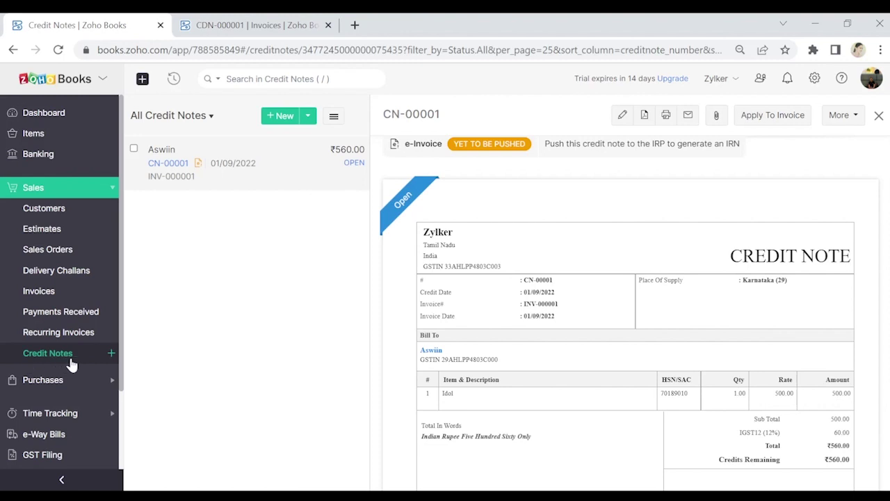
View the Push to IRP option for credit note CN-00001 and debit note CDN-000001, and the debit note list's filters.
{"action": "left_click", "coordinate": [834, 116]}
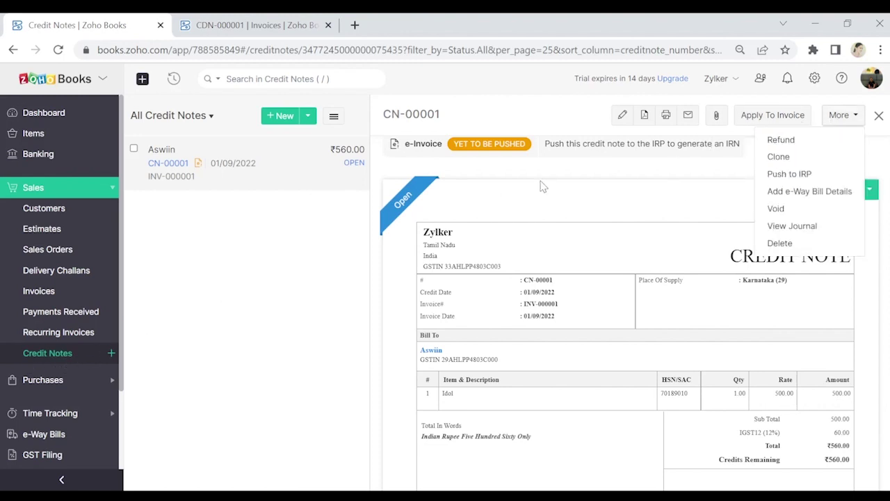
{"action": "left_click", "coordinate": [304, 26]}
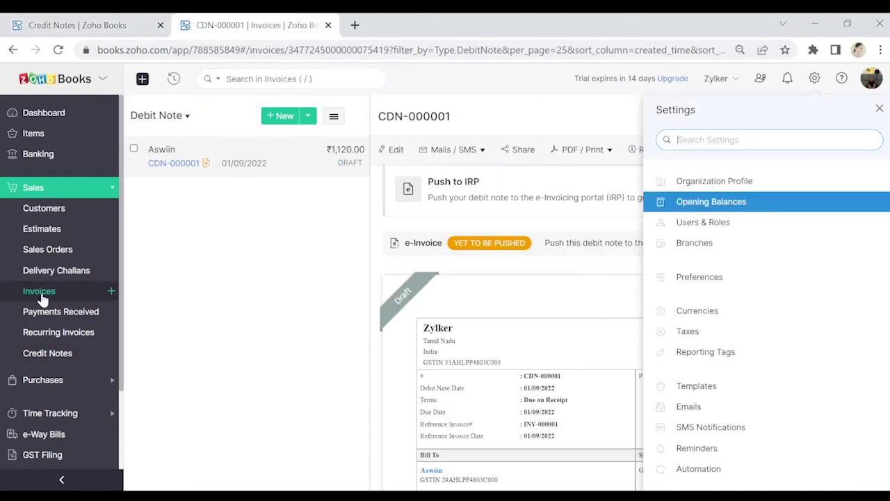
{"action": "left_click", "coordinate": [144, 117]}
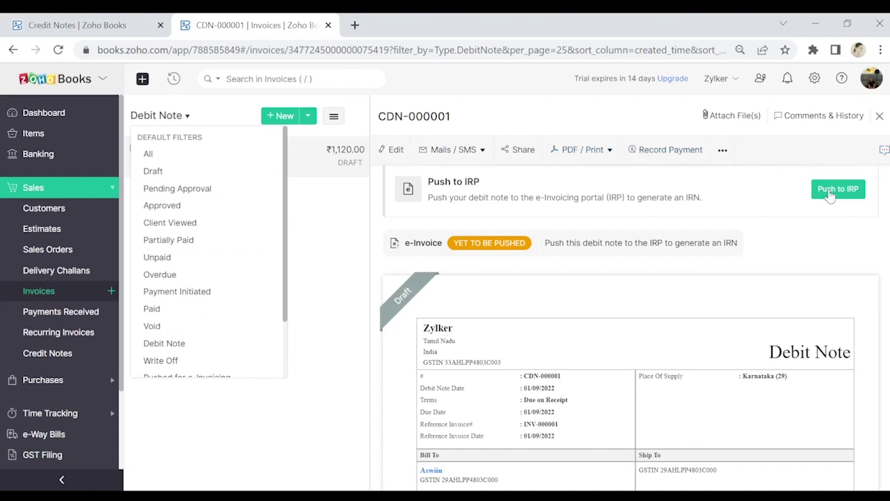
{"action": "left_click", "coordinate": [745, 284]}
Start a new user role and examine its e-Invoicing permission for pushing and cancelling transactions.
{"action": "left_click", "coordinate": [814, 80]}
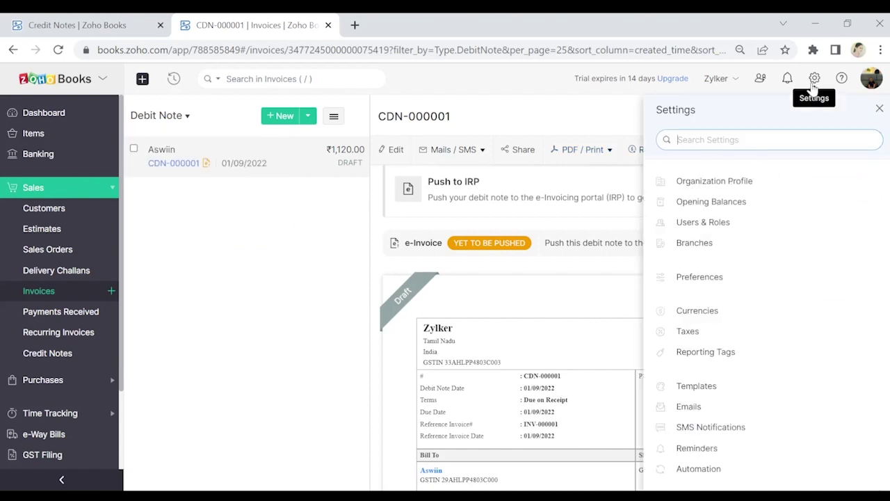
{"action": "left_click", "coordinate": [752, 227]}
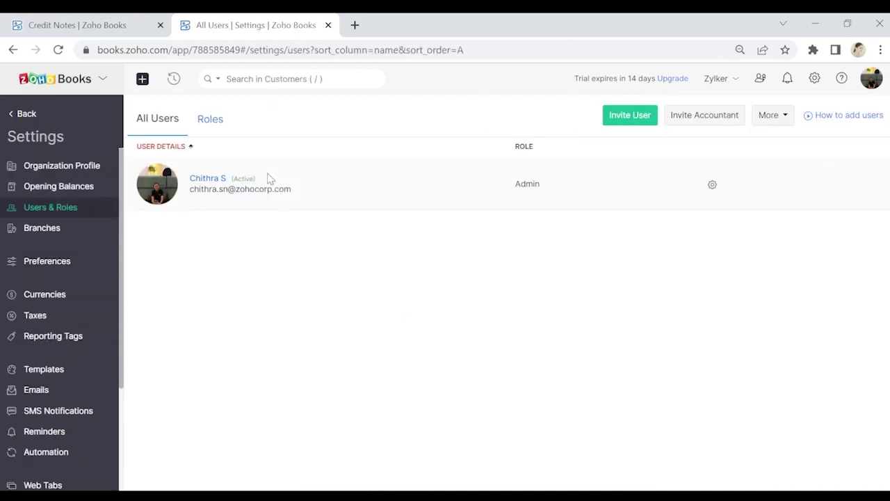
{"action": "left_click", "coordinate": [220, 123]}
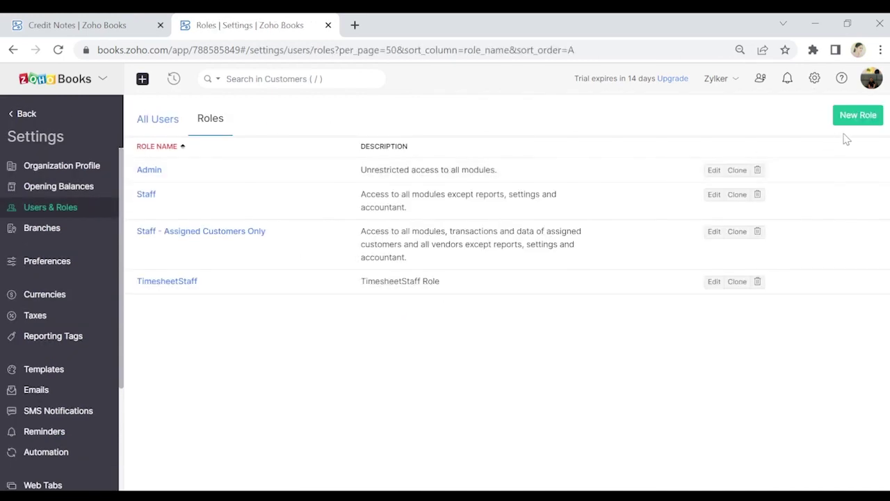
{"action": "left_click", "coordinate": [856, 118]}
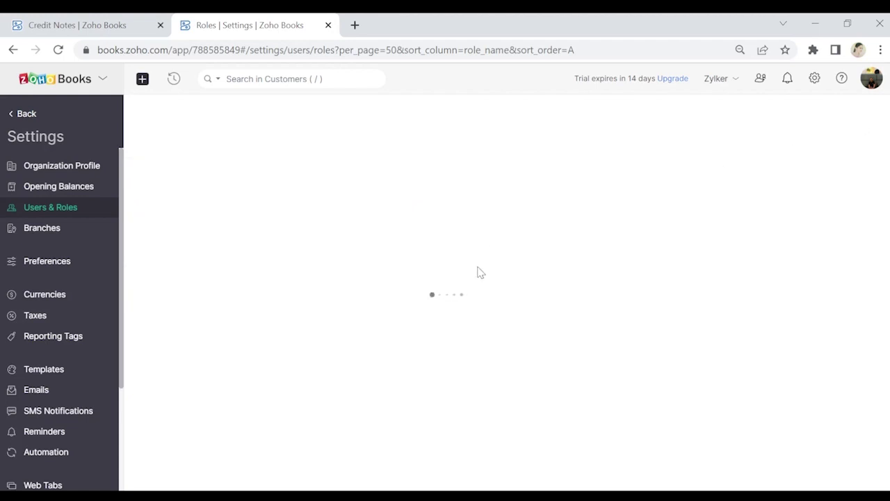
{"action": "scroll", "coordinate": [478, 270], "scroll_direction": "down", "scroll_amount": 15}
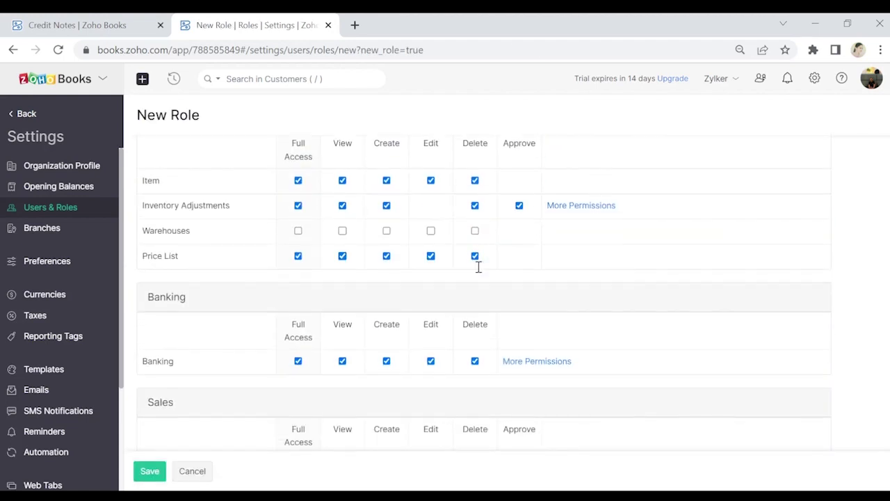
{"action": "scroll", "coordinate": [478, 268], "scroll_direction": "down", "scroll_amount": 15}
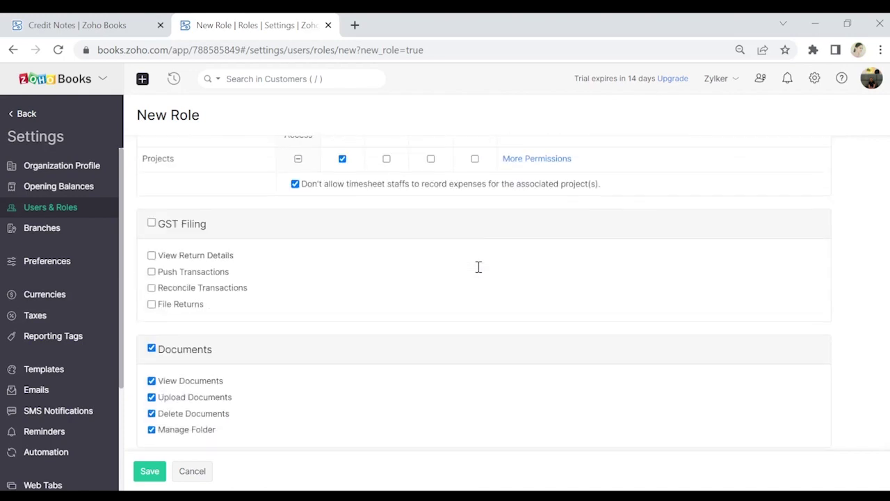
{"action": "scroll", "coordinate": [479, 272], "scroll_direction": "down", "scroll_amount": 12}
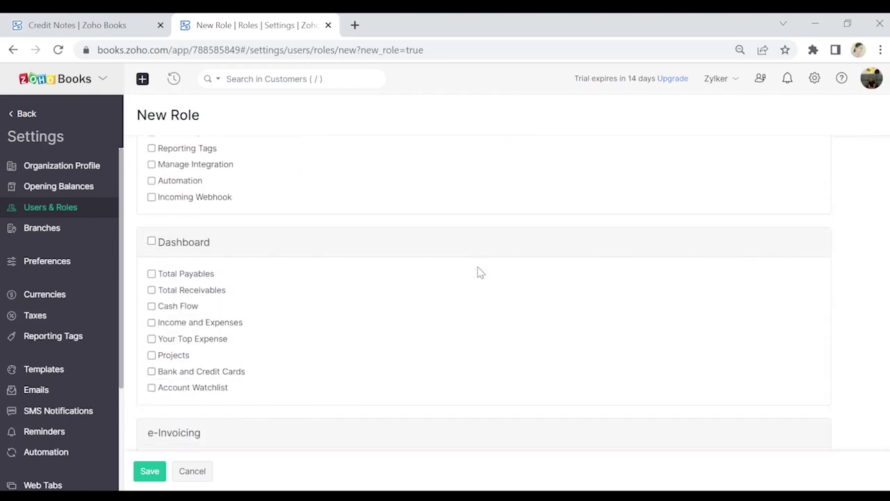
{"action": "scroll", "coordinate": [232, 186], "scroll_direction": "up", "scroll_amount": 1}
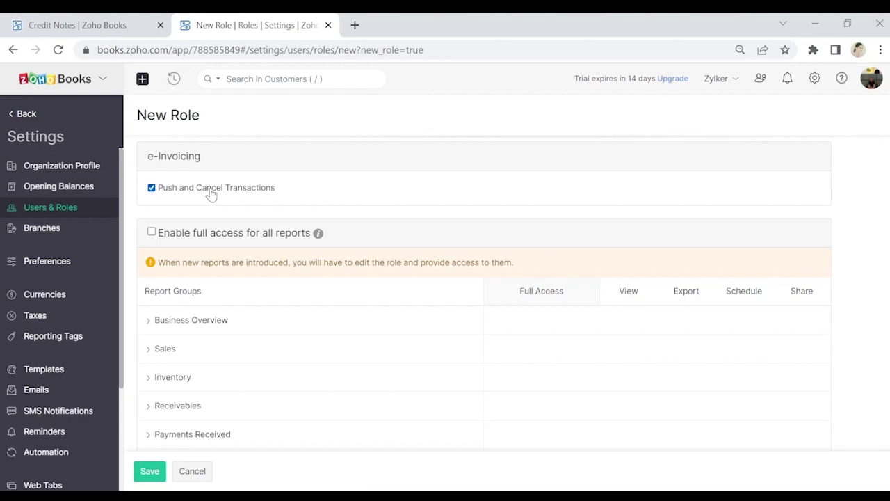
Set the Recurring Invoices preference to Create, Push and Send Invoices and save it.
{"action": "left_click", "coordinate": [84, 266]}
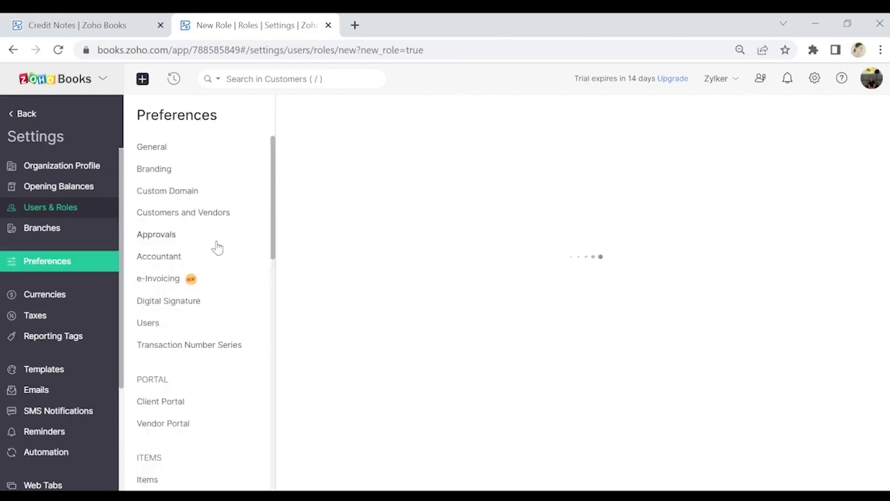
{"action": "scroll", "coordinate": [215, 246], "scroll_direction": "down", "scroll_amount": 3}
{"action": "scroll", "coordinate": [217, 246], "scroll_direction": "down", "scroll_amount": 3}
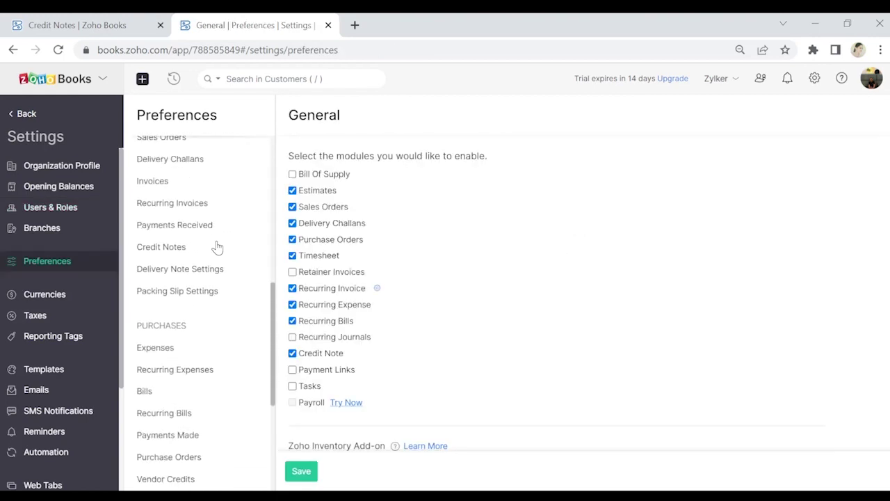
{"action": "left_click", "coordinate": [185, 209]}
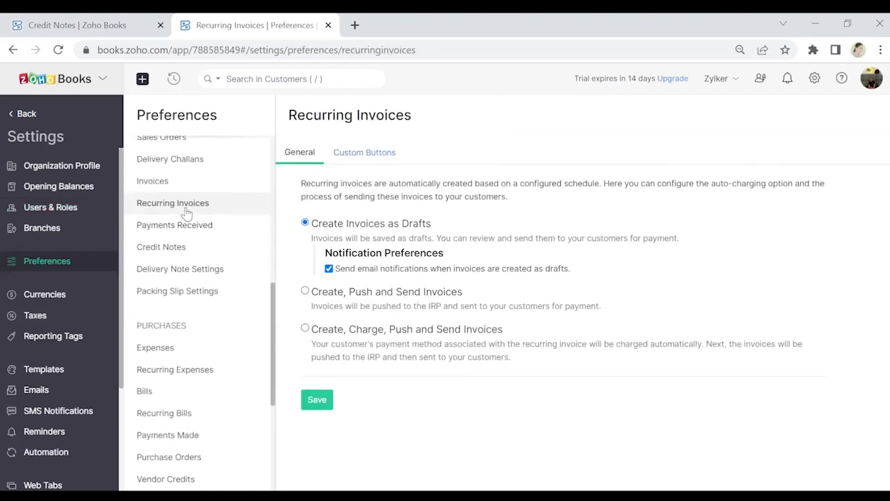
{"action": "left_click", "coordinate": [340, 294]}
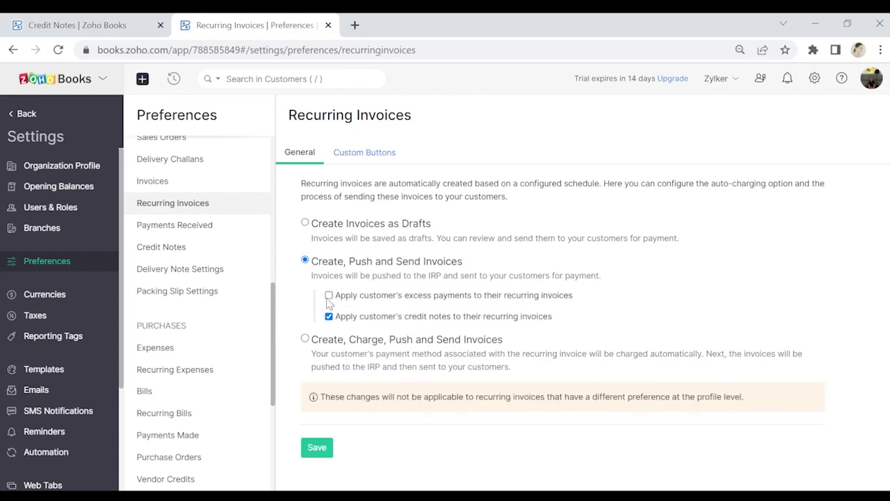
{"action": "left_click_drag", "start_coordinate": [311, 263], "coordinate": [608, 278]}
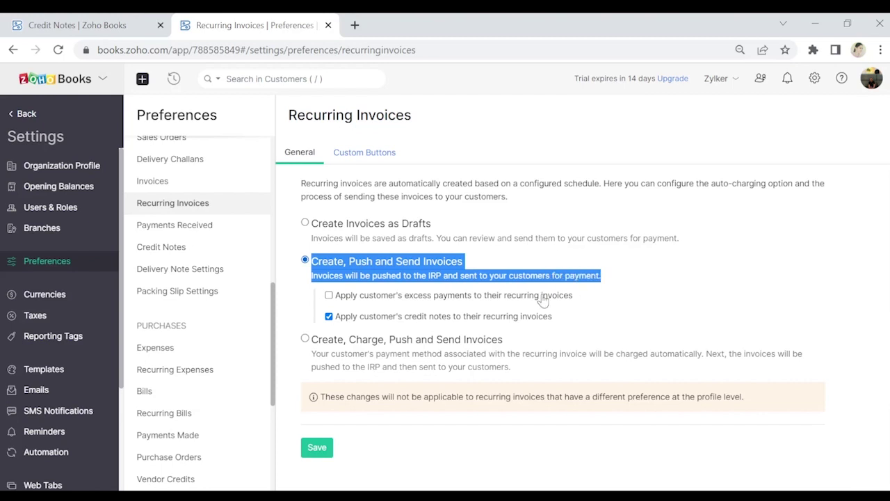
{"action": "left_click", "coordinate": [317, 447]}
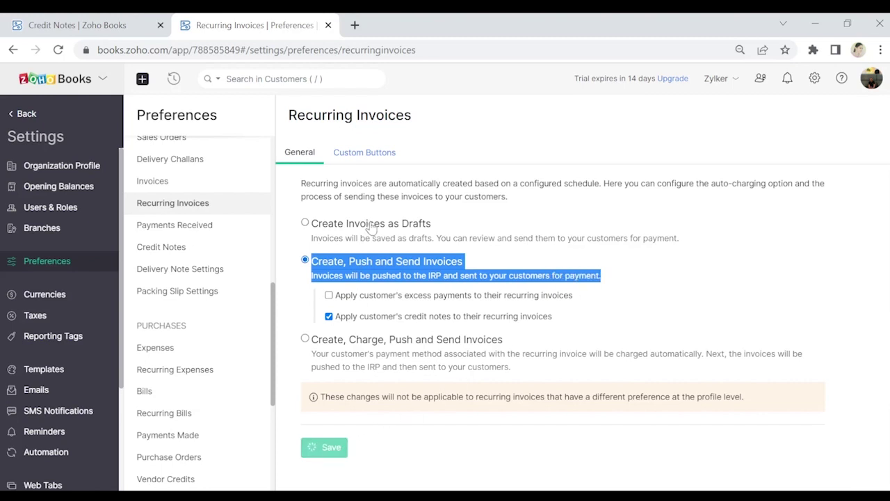